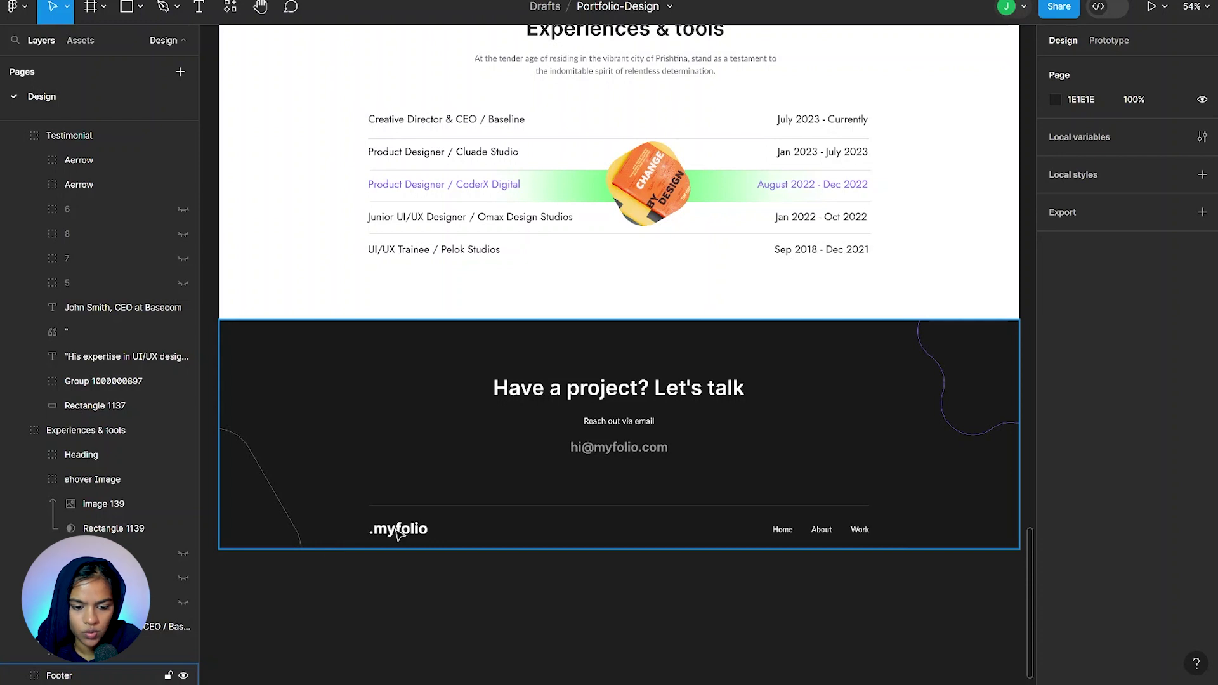
{"action": "scroll", "coordinate": [526, 396], "scroll_direction": "up", "scroll_amount": 1}
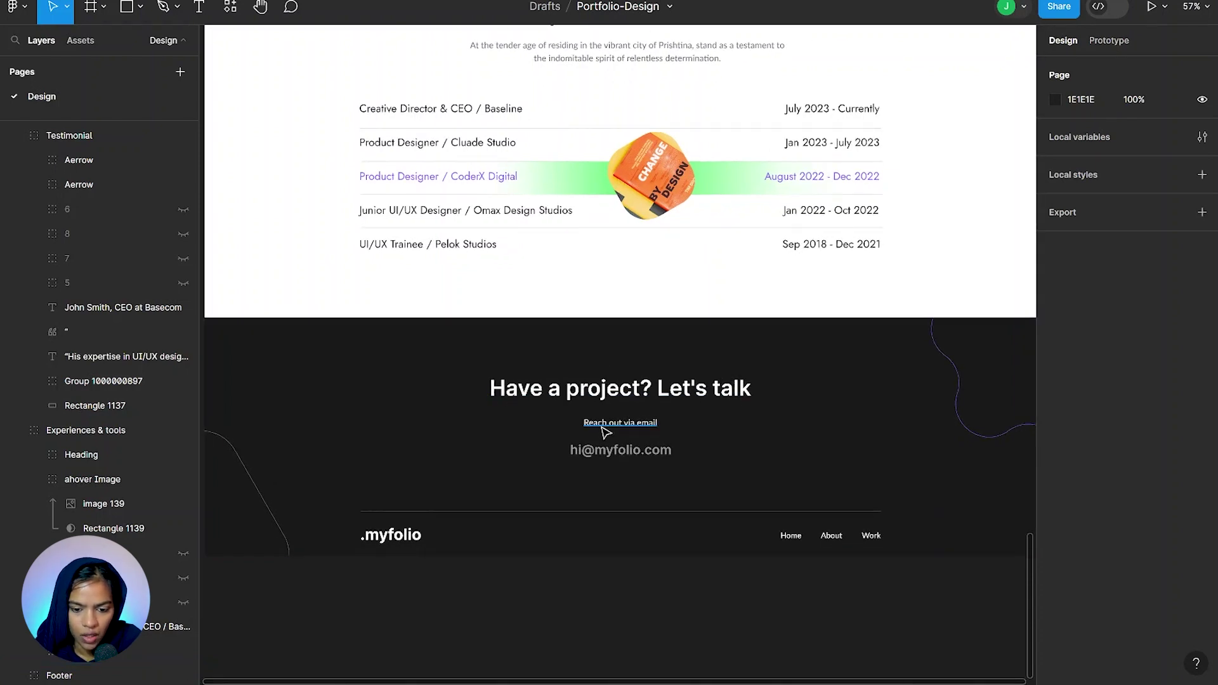
{"action": "scroll", "coordinate": [601, 431], "scroll_direction": "up", "scroll_amount": 2}
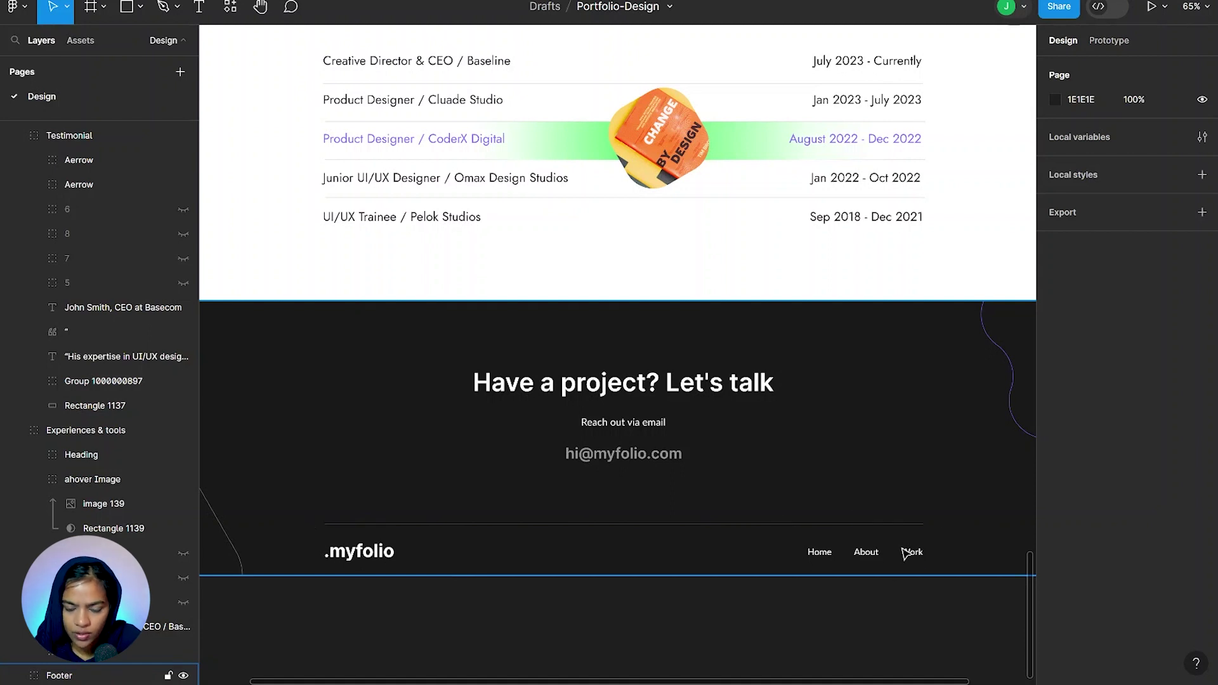
{"action": "scroll", "coordinate": [789, 505], "scroll_direction": "down", "scroll_amount": 2}
{"action": "scroll", "coordinate": [790, 505], "scroll_direction": "down", "scroll_amount": 2}
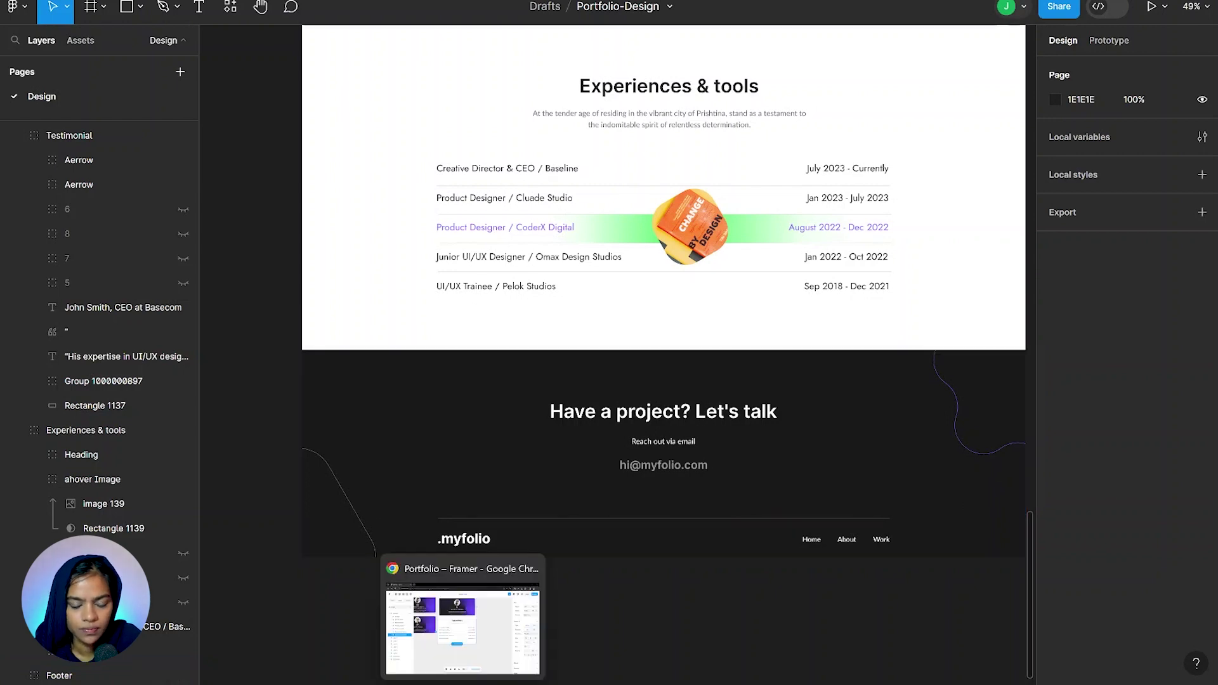
Step: Draw a container frame inside the footer's dark image background
{"action": "left_click", "coordinate": [464, 618]}
{"action": "key", "text": "f"}
{"action": "left_click_drag", "start_coordinate": [410, 450], "coordinate": [696, 492]}
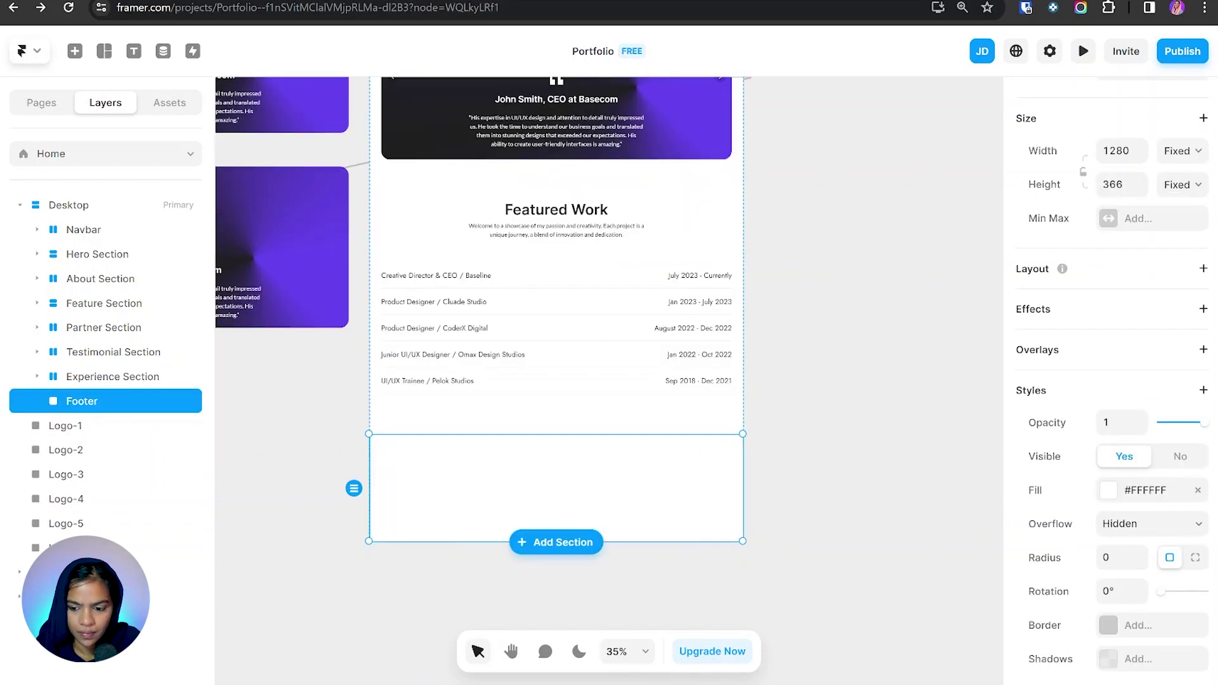
{"action": "key", "text": "ctrl+v"}
{"action": "key", "text": "f"}
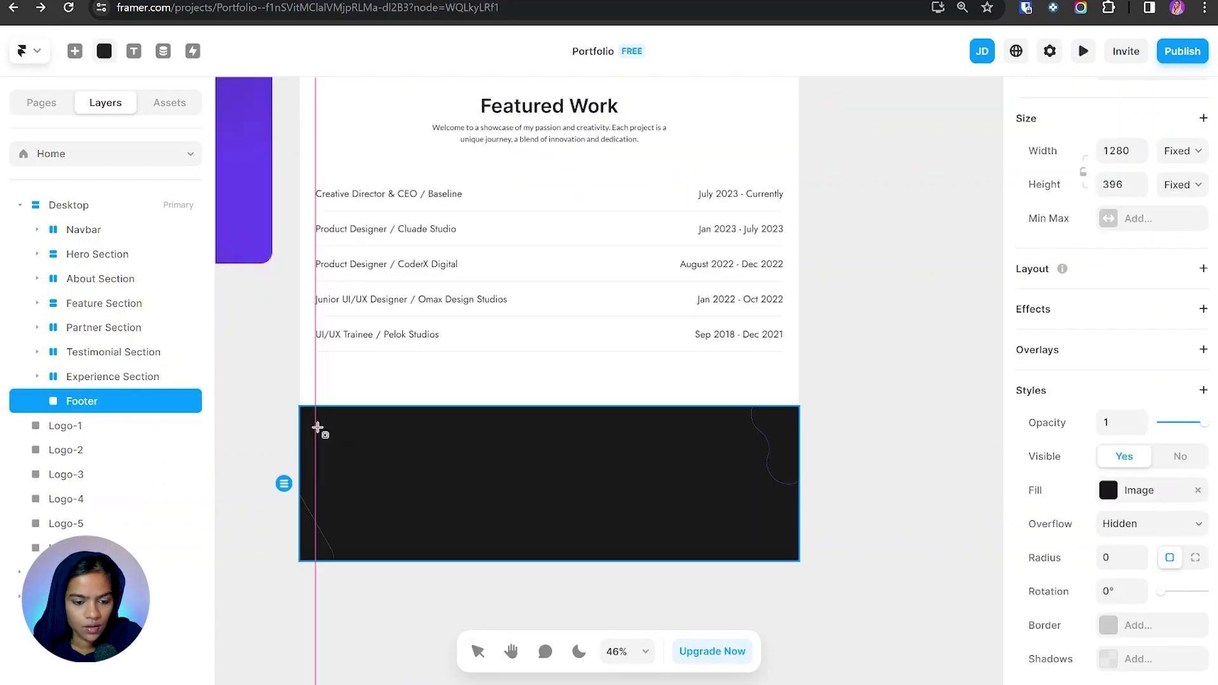
{"action": "left_click_drag", "start_coordinate": [315, 427], "coordinate": [783, 540]}
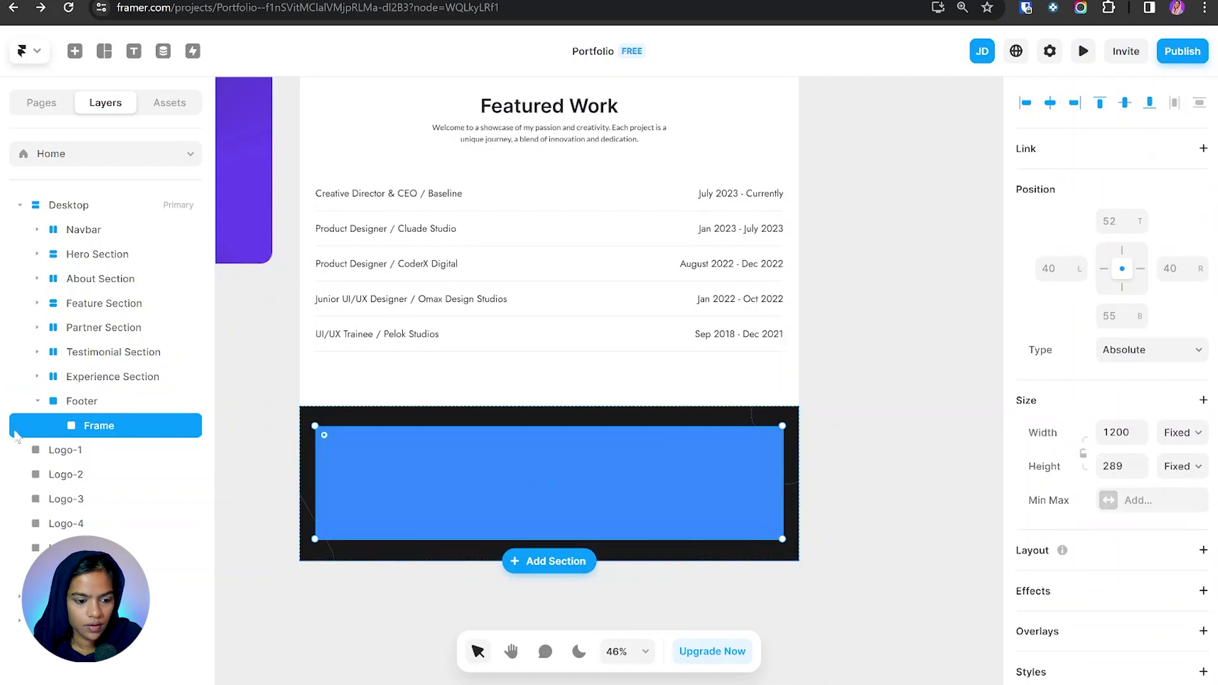
Step: Give the footer container a maximum width and set its unit
{"action": "left_click", "coordinate": [1135, 372]}
{"action": "left_click", "coordinate": [1135, 385]}
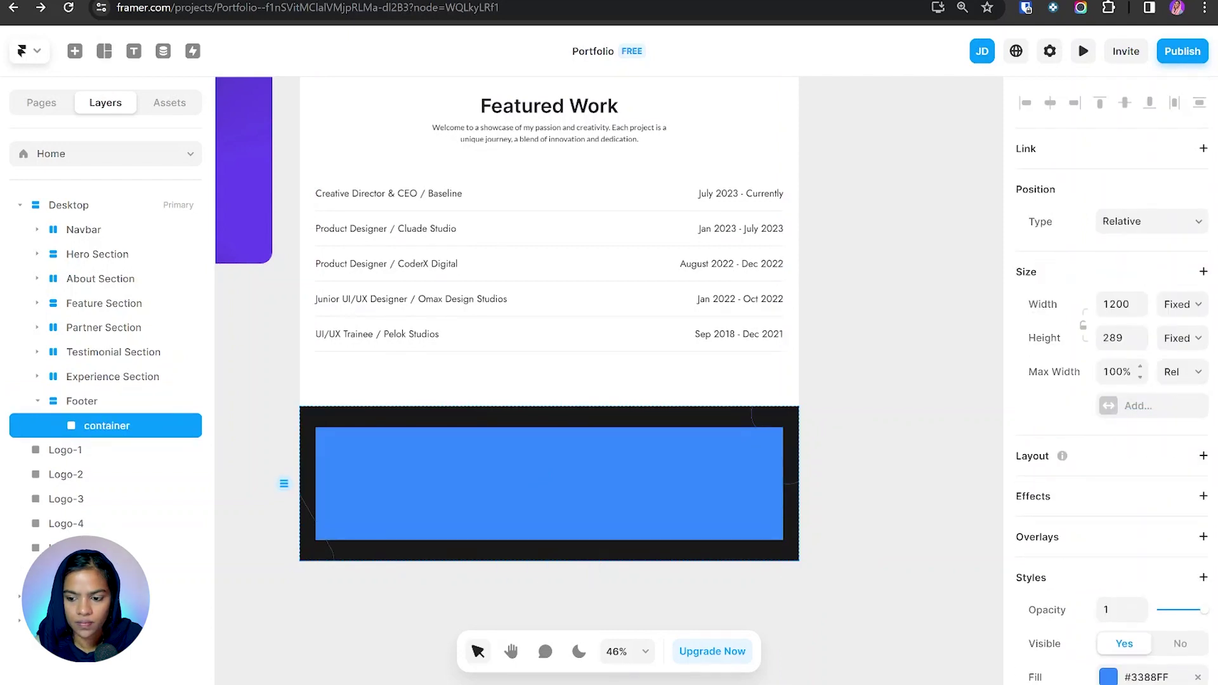
{"action": "left_click", "coordinate": [1180, 371]}
{"action": "left_click", "coordinate": [1179, 402]}
{"action": "left_click", "coordinate": [1116, 372]}
{"action": "type", "text": "10"}
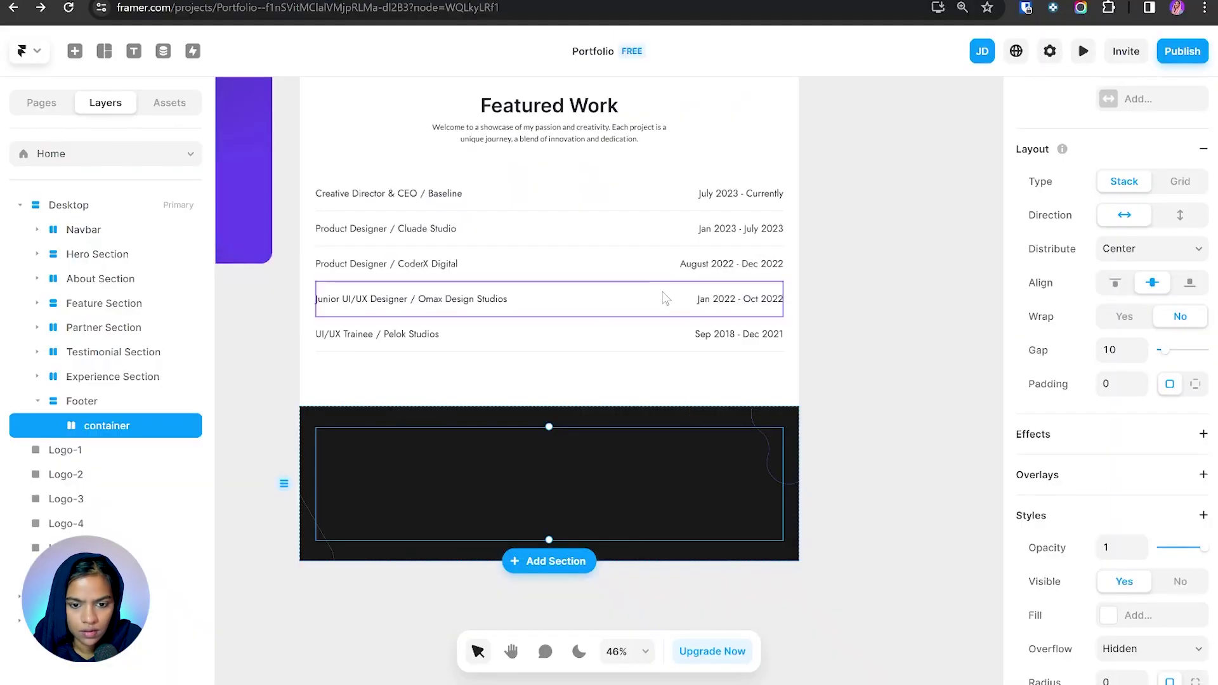
Step: Place the Featured Work title inside the footer container, then inspect Figma's contact heading
{"action": "left_click", "coordinate": [561, 120]}
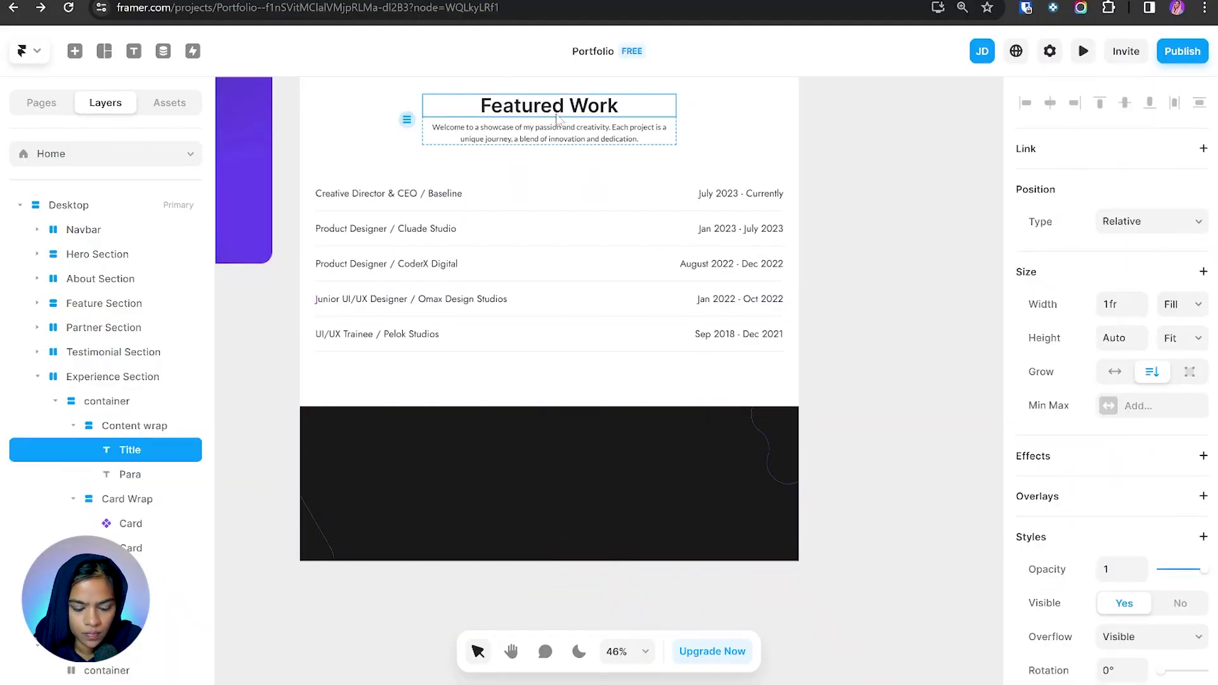
{"action": "left_click", "coordinate": [42, 380]}
{"action": "left_click", "coordinate": [587, 442]}
{"action": "left_click", "coordinate": [587, 442]}
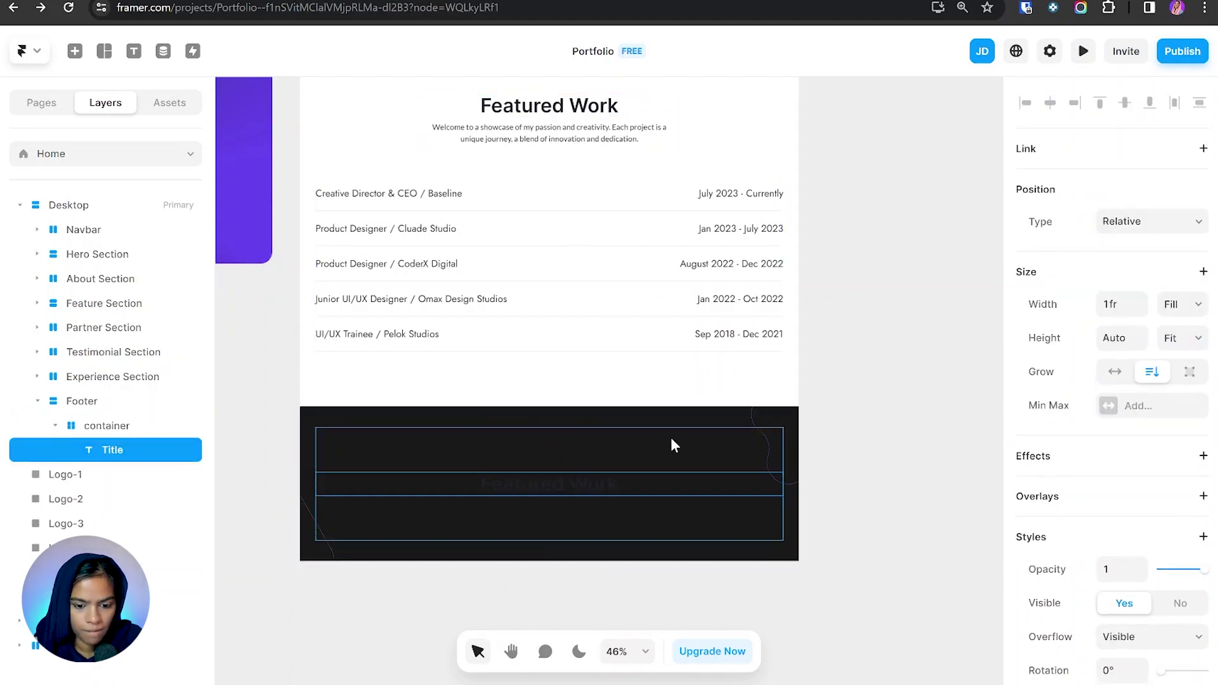
{"action": "left_click", "coordinate": [99, 429]}
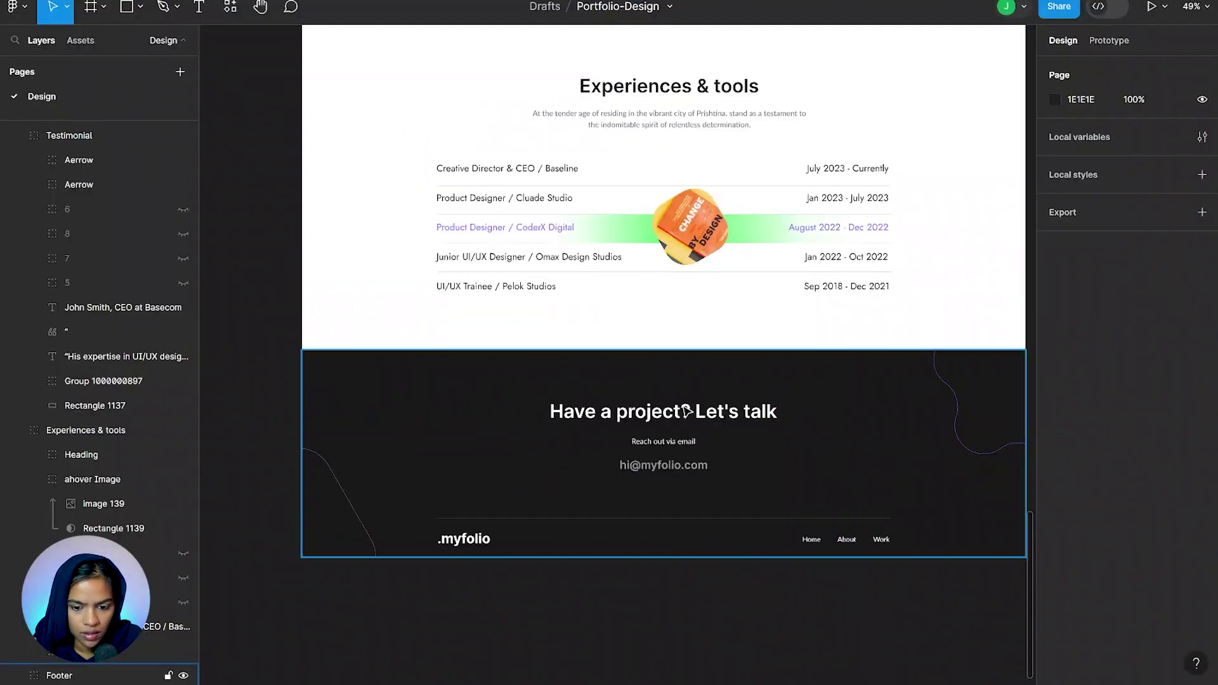
{"action": "left_click", "coordinate": [686, 408]}
Step: Change the footer title text to 'Have a project? Let's talk' in White
{"action": "double_click", "coordinate": [685, 411]}
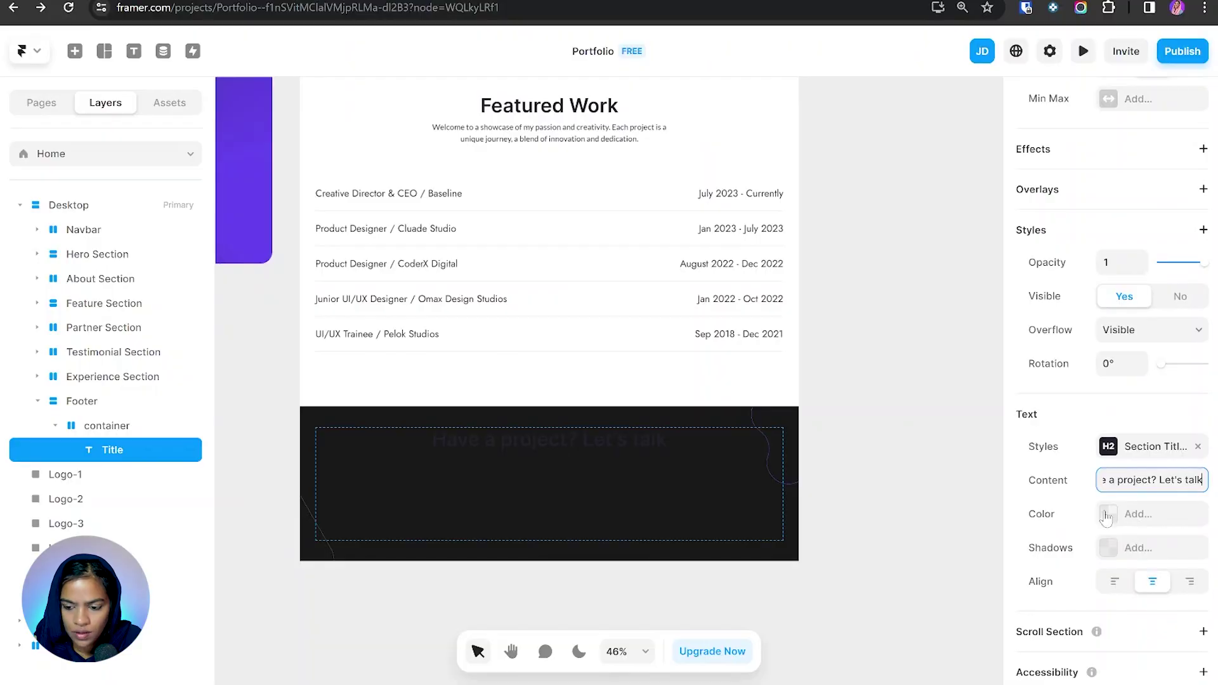
{"action": "left_click", "coordinate": [1109, 514]}
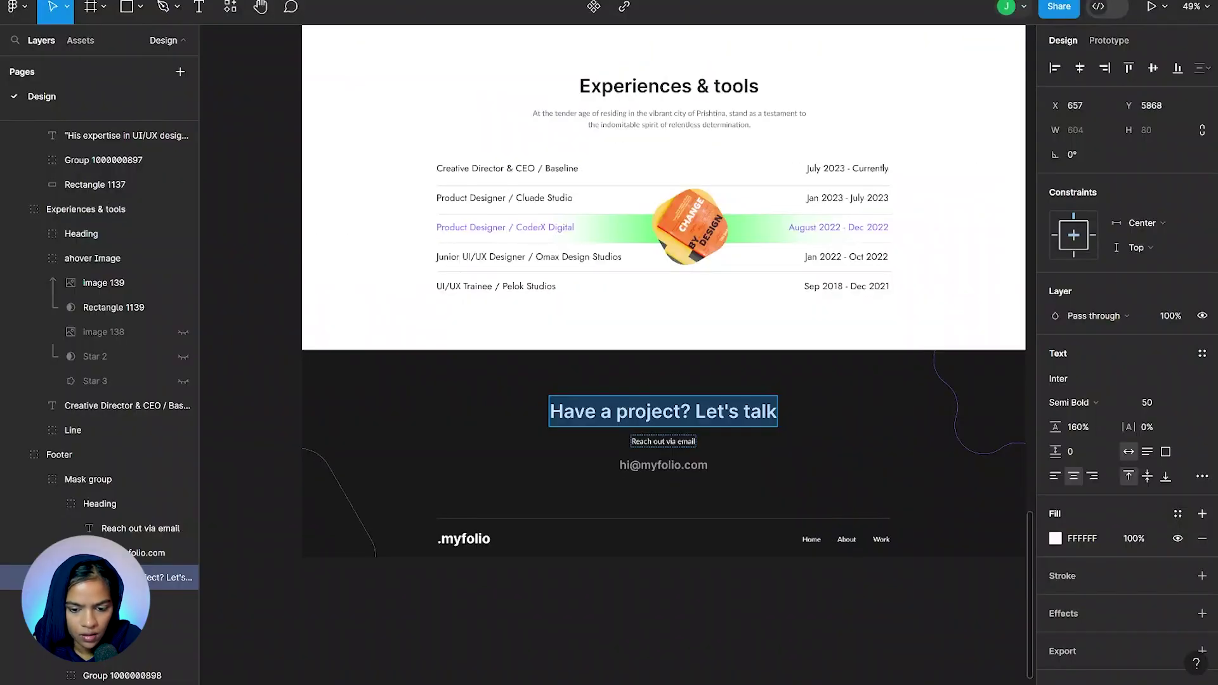
{"action": "scroll", "coordinate": [672, 443], "scroll_direction": "up", "scroll_amount": 3}
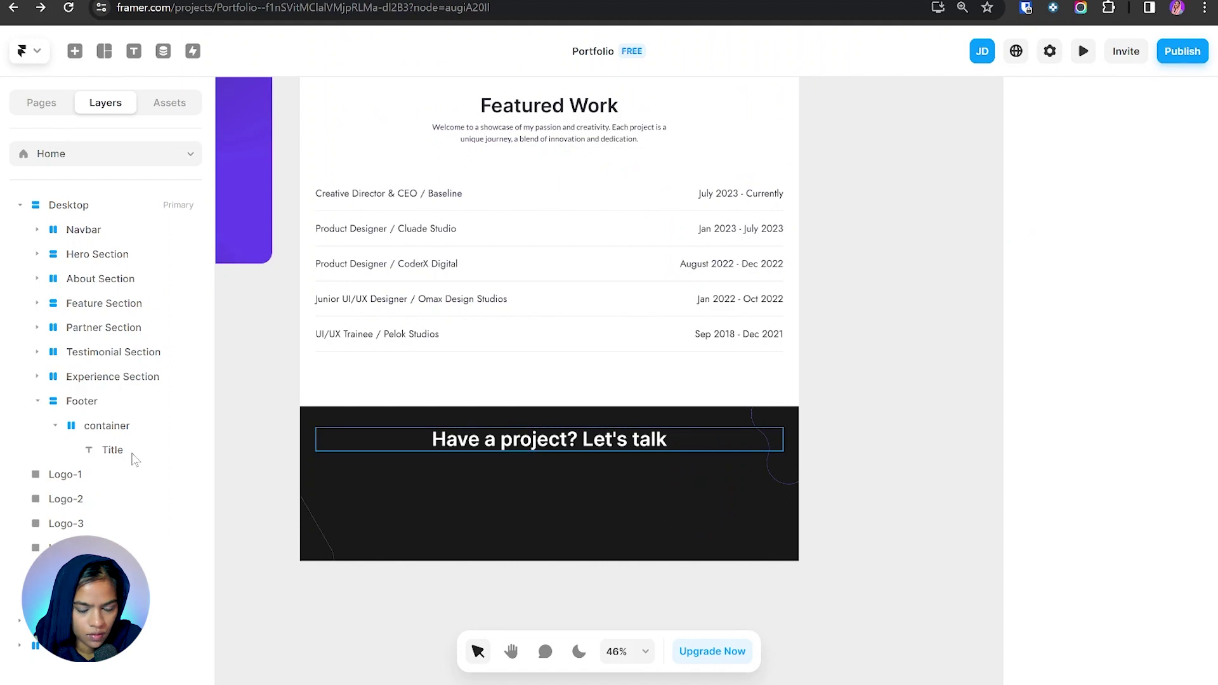
{"action": "left_click", "coordinate": [134, 453]}
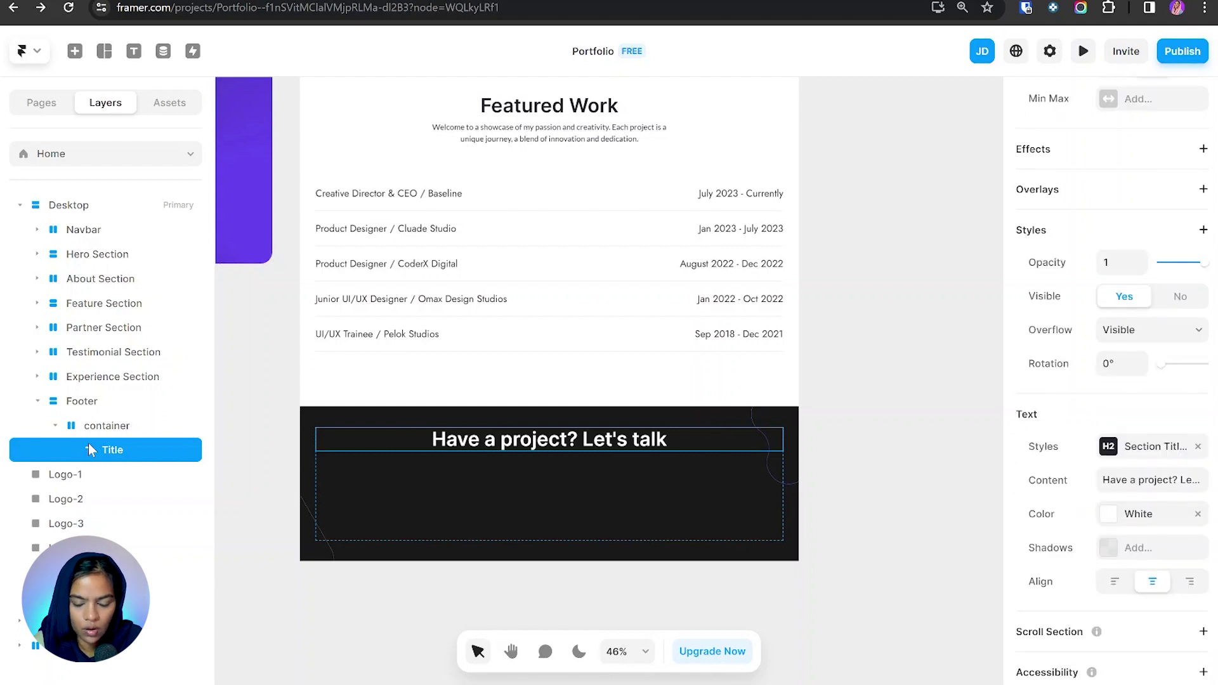
Step: Wrap the title in a vertical 'Content Wrap' stack and duplicate the title inside it
{"action": "key", "text": "ctrl+Return"}
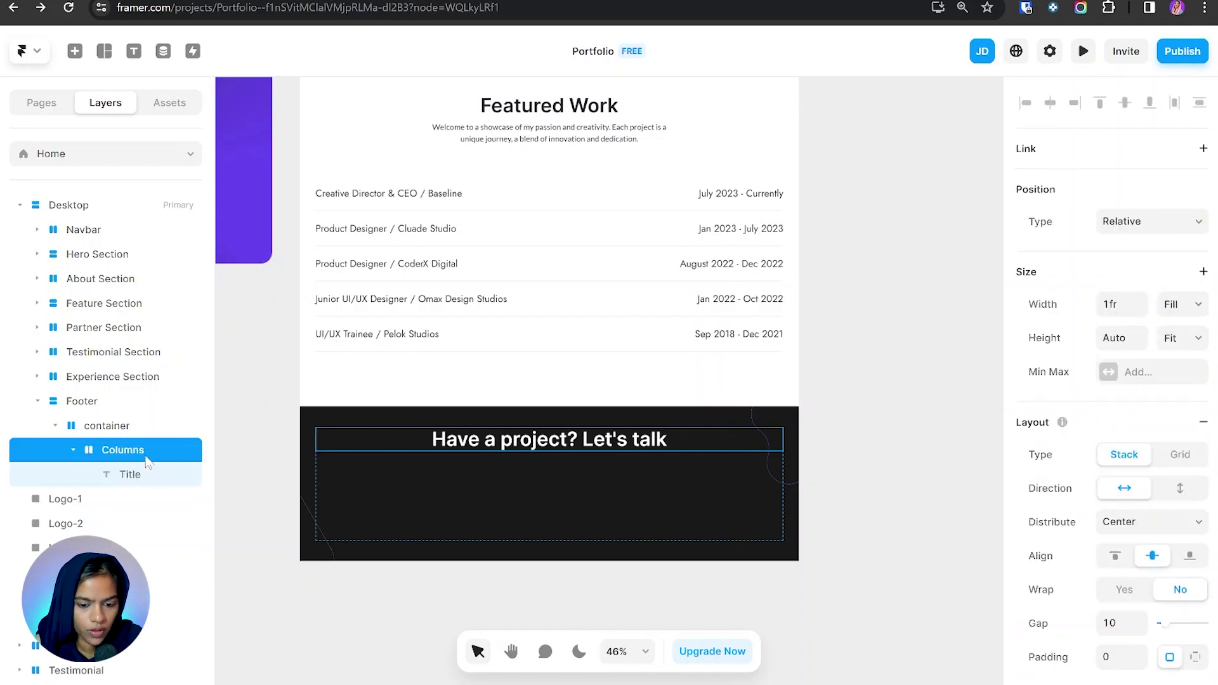
{"action": "double_click", "coordinate": [147, 461]}
{"action": "type", "text": "Content"}
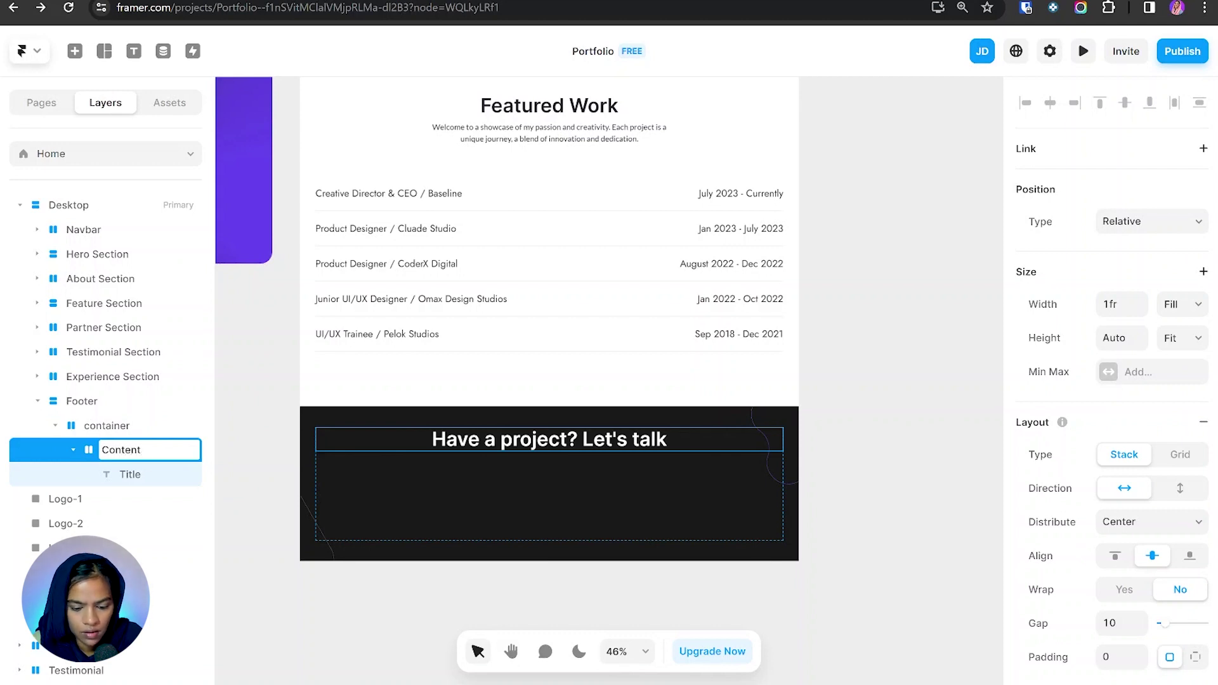
{"action": "type", "text": "p"}
{"action": "key", "text": "Return"}
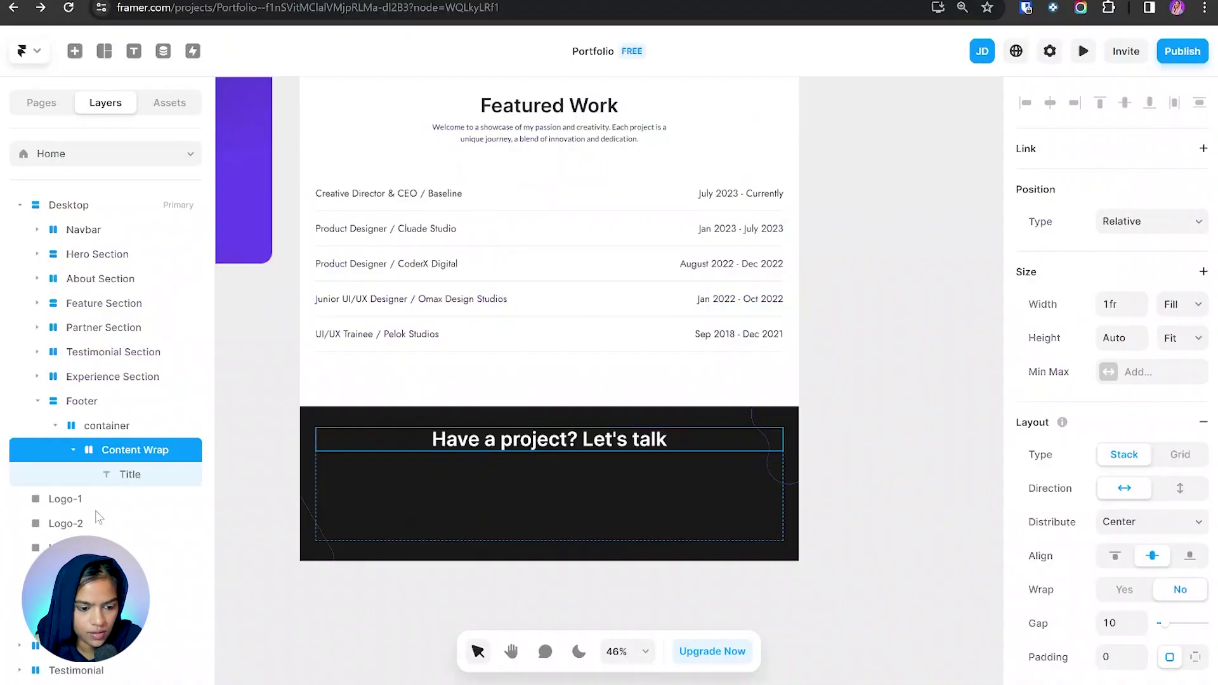
{"action": "left_click", "coordinate": [143, 481]}
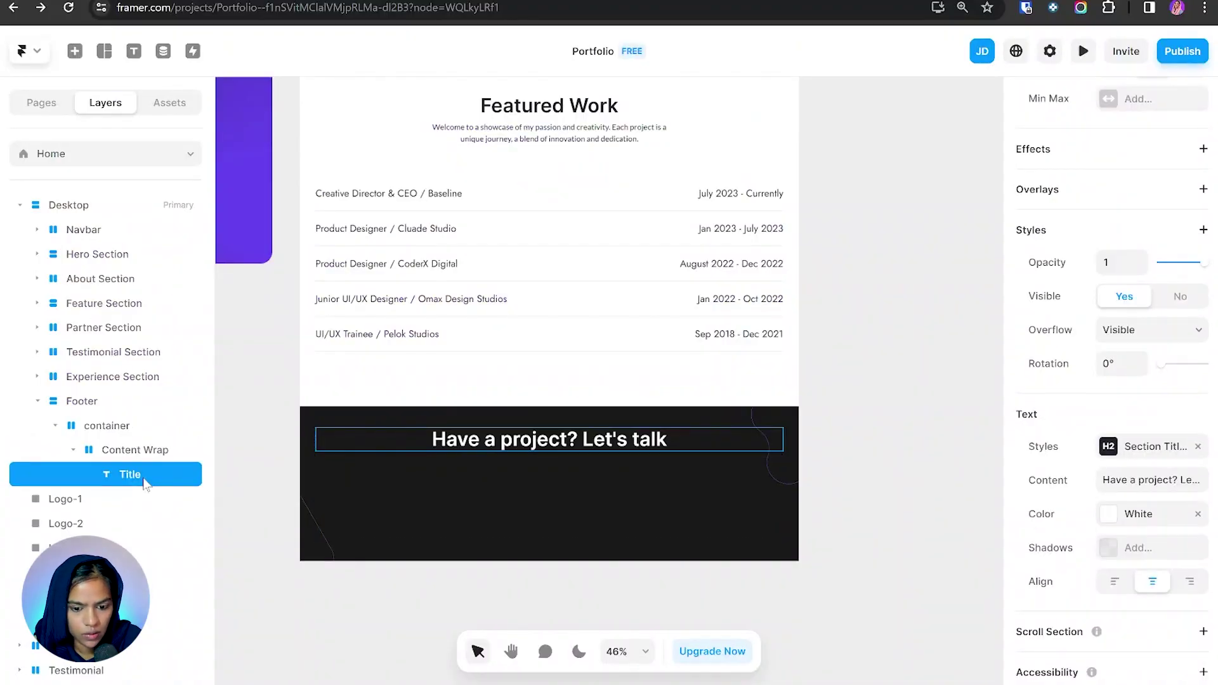
{"action": "key", "text": "ctrl+d"}
{"action": "left_click", "coordinate": [134, 449]}
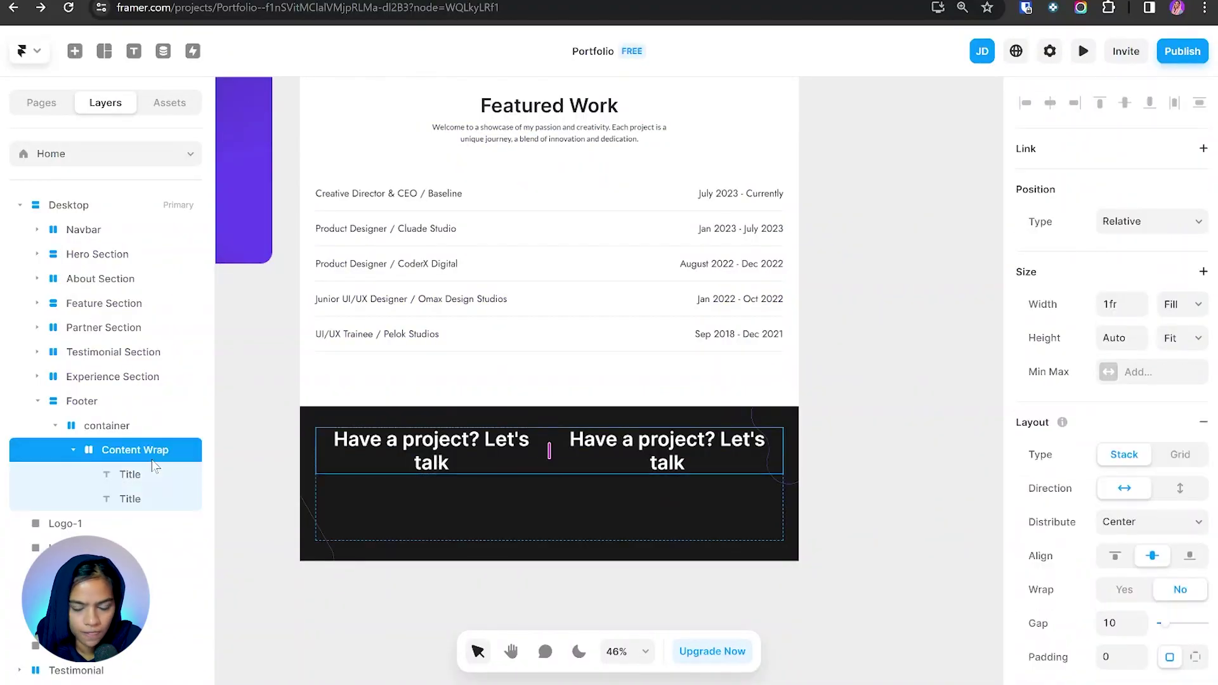
{"action": "left_click", "coordinate": [1179, 490]}
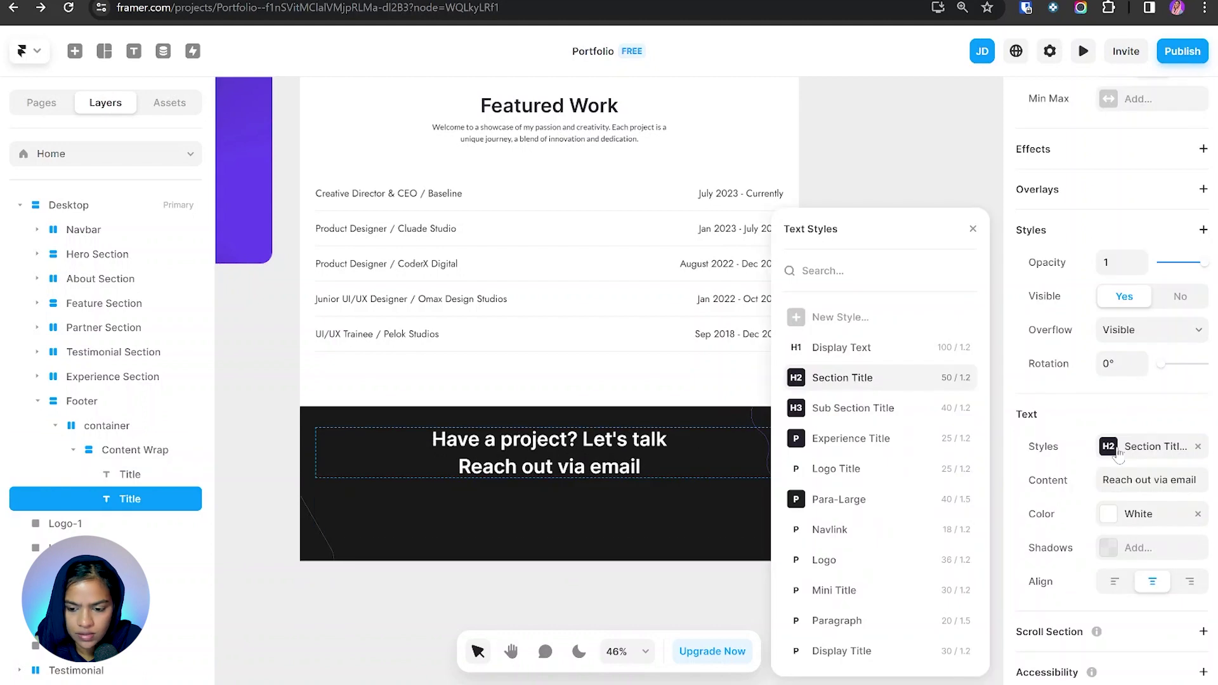
{"action": "left_click", "coordinate": [830, 530]}
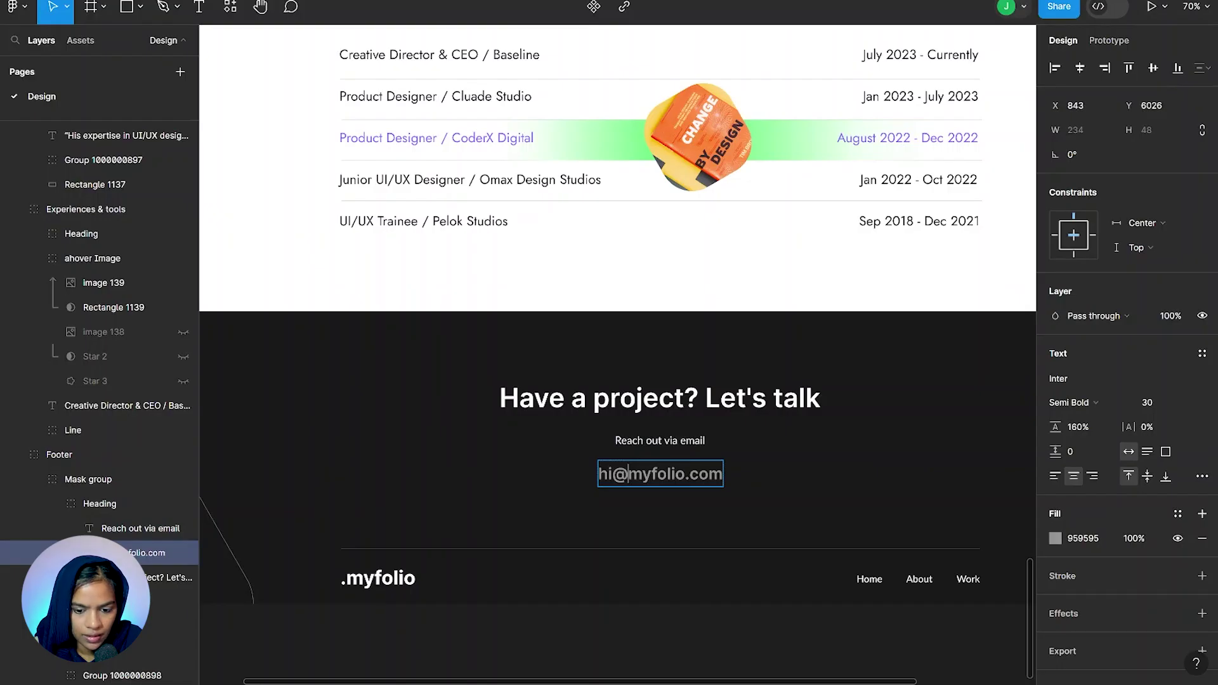
{"action": "key", "text": "ctrl+a"}
{"action": "key", "text": "ctrl+c"}
{"action": "key", "text": "alt+Tab"}
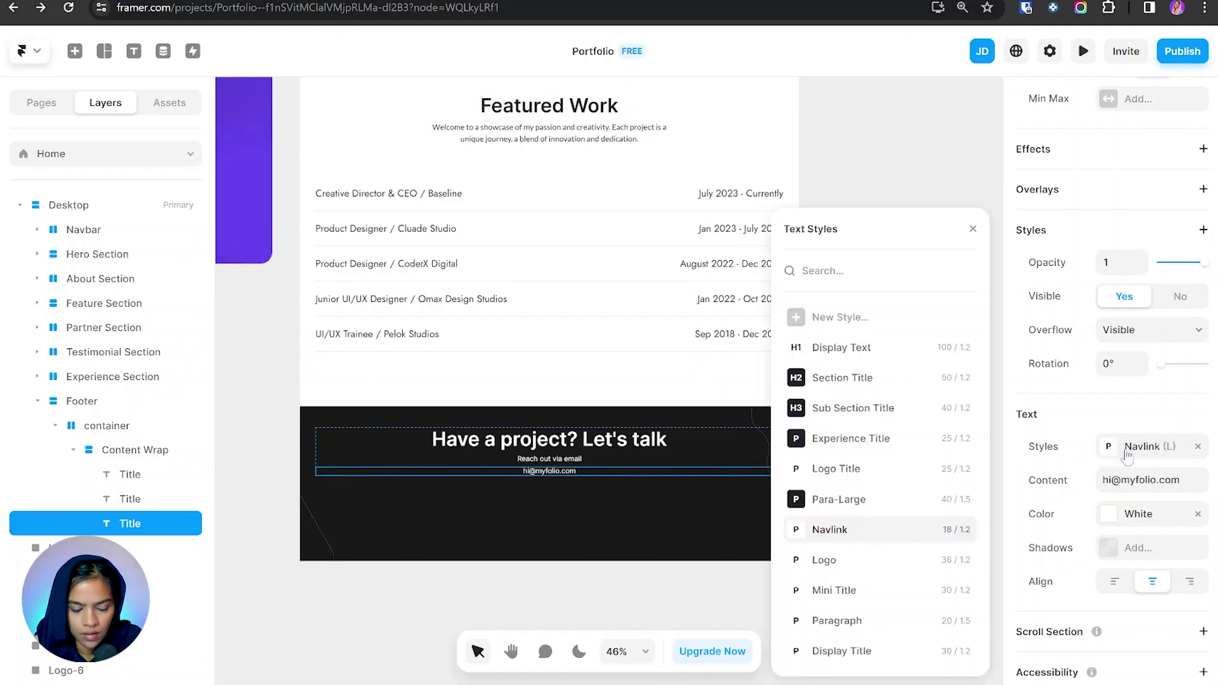
{"action": "key", "text": "ctrl+v"}
{"action": "key", "text": "alt+Tab"}
{"action": "key", "text": "alt+Tab"}
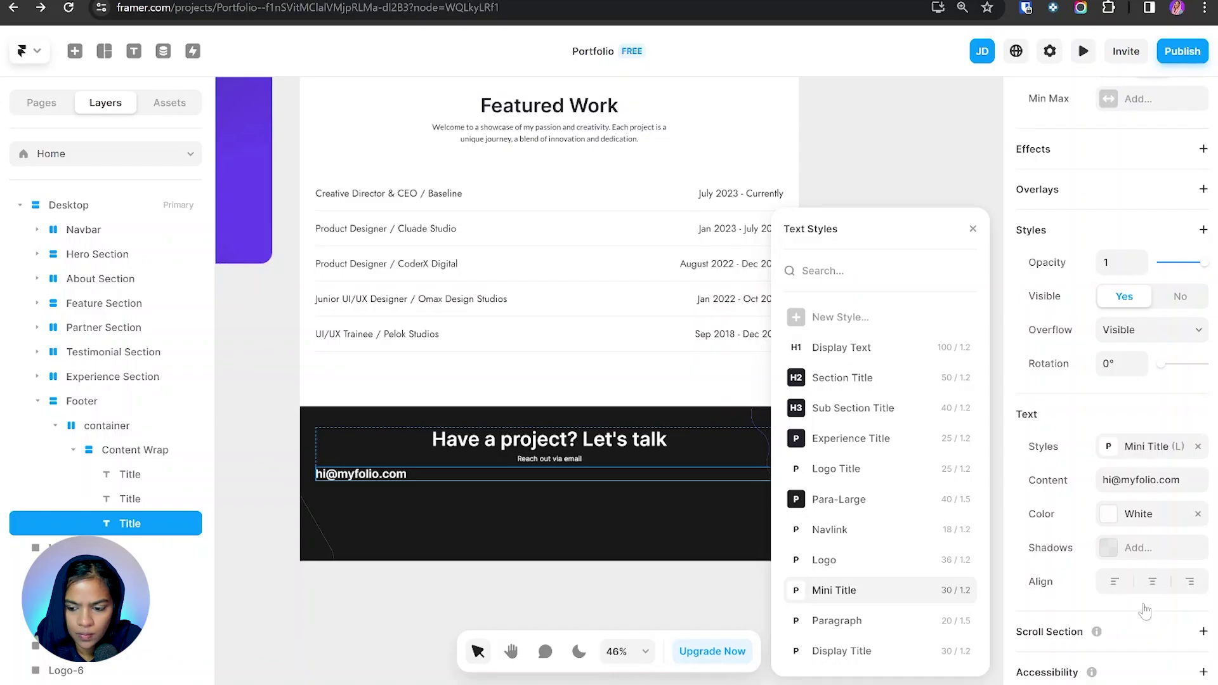
{"action": "left_click", "coordinate": [1153, 584]}
{"action": "key", "text": "alt+Tab"}
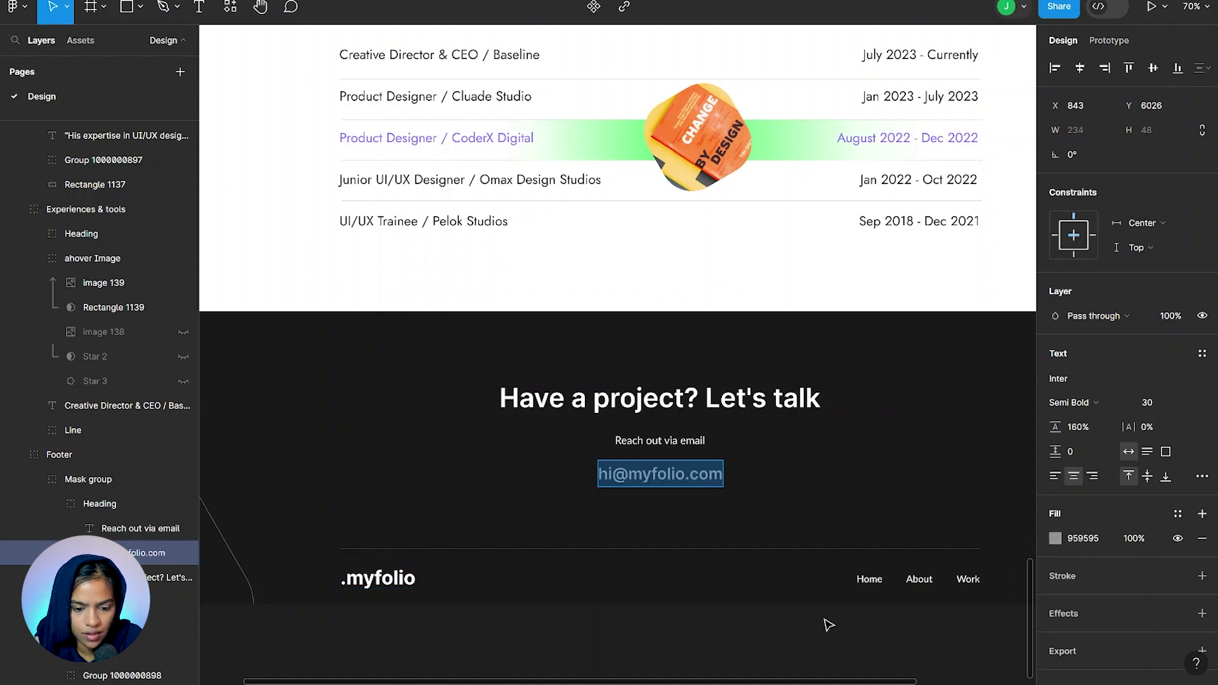
{"action": "key", "text": "alt+Tab"}
{"action": "scroll", "coordinate": [576, 437], "scroll_direction": "up", "scroll_amount": 5}
{"action": "scroll", "coordinate": [566, 424], "scroll_direction": "up", "scroll_amount": 5}
{"action": "scroll", "coordinate": [567, 424], "scroll_direction": "up", "scroll_amount": 5}
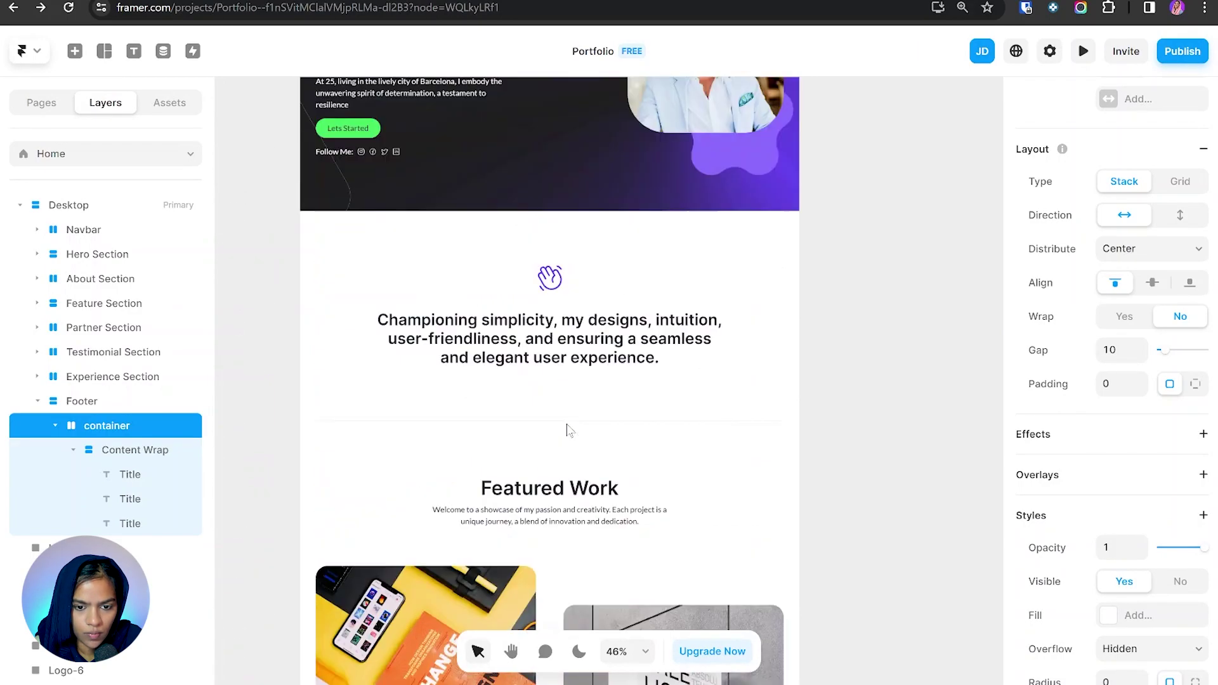
{"action": "scroll", "coordinate": [566, 431], "scroll_direction": "up", "scroll_amount": 3}
Step: Move the navbar's logo-and-links row into the footer and stack the footer vertically
{"action": "left_click", "coordinate": [114, 279]}
{"action": "left_click", "coordinate": [74, 278]}
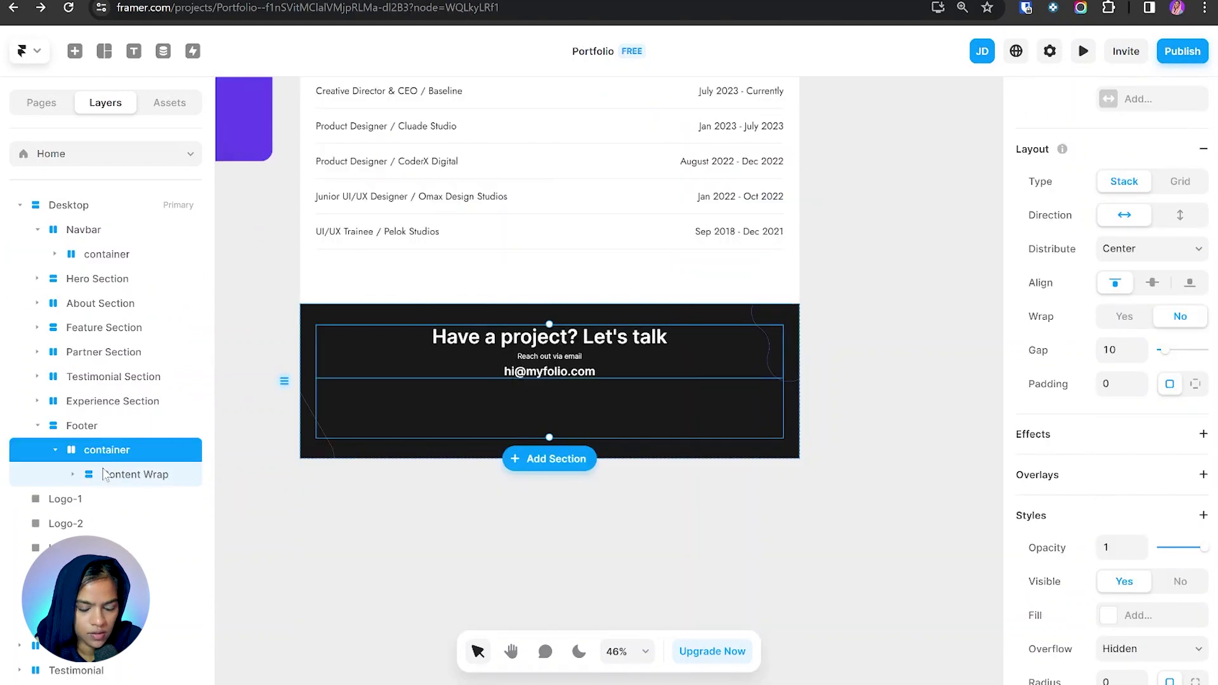
{"action": "left_click_drag", "start_coordinate": [107, 255], "coordinate": [105, 476]}
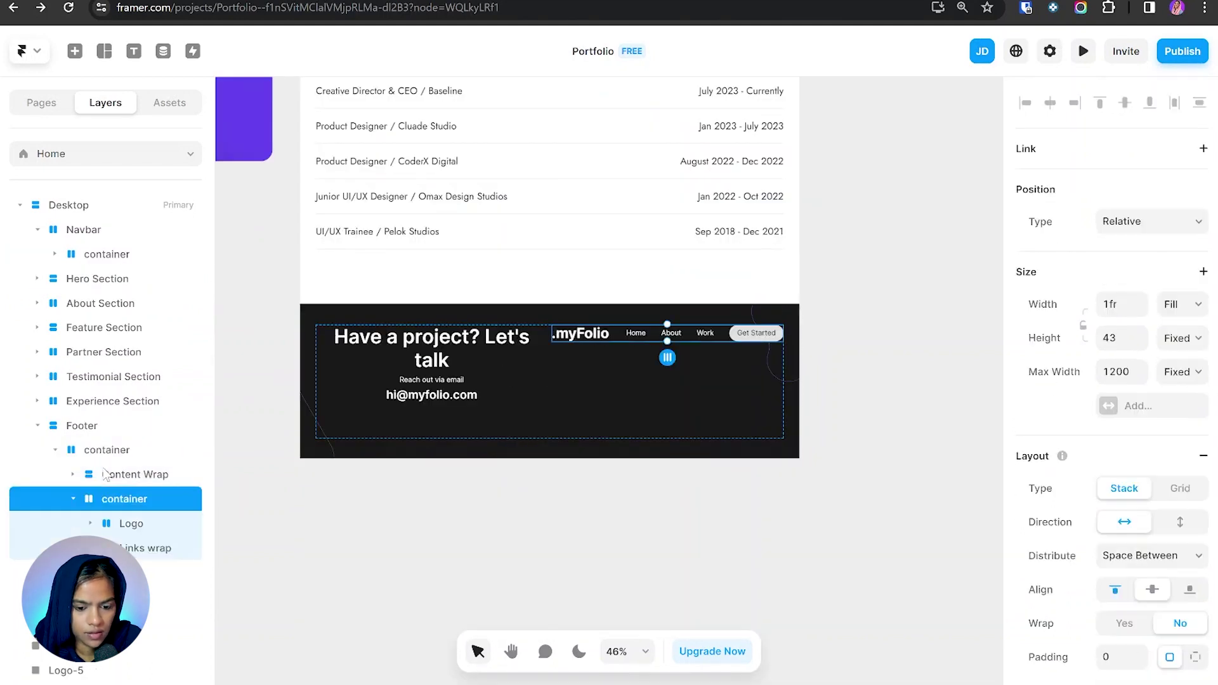
{"action": "left_click", "coordinate": [489, 425]}
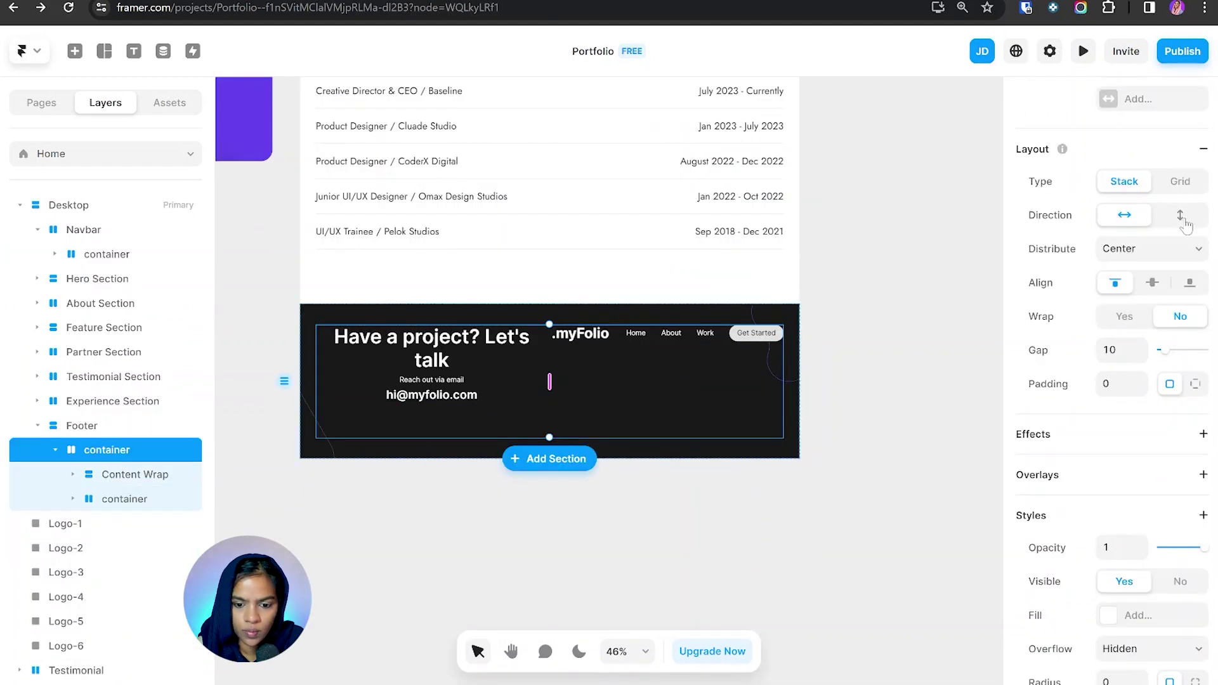
{"action": "left_click", "coordinate": [1180, 215]}
Step: Set Fit Content height on the nav row, footer container and Footer section
{"action": "left_click", "coordinate": [514, 411]}
{"action": "left_click", "coordinate": [1180, 338]}
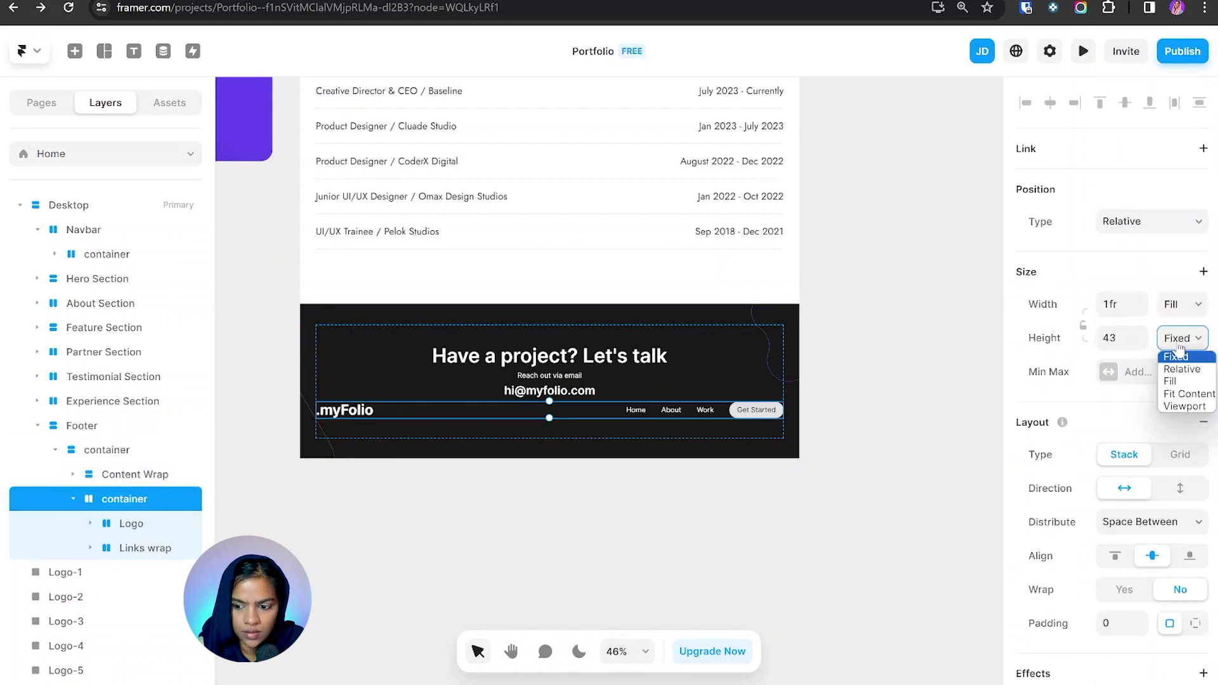
{"action": "left_click", "coordinate": [1189, 394]}
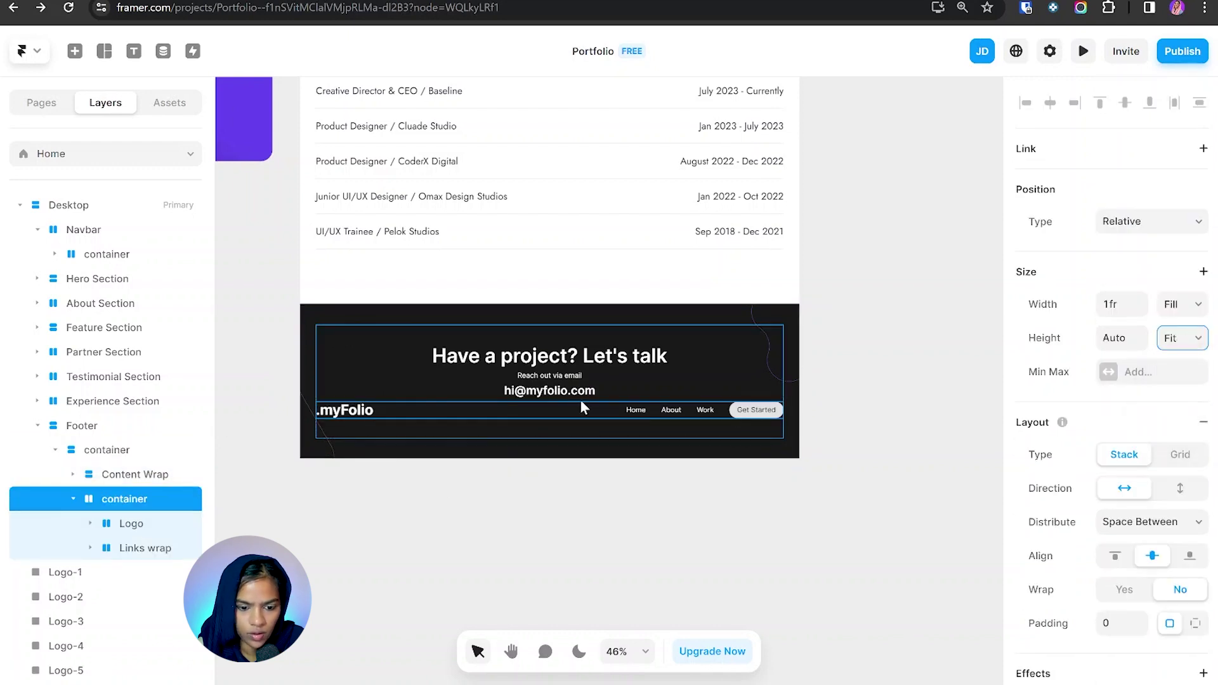
{"action": "left_click", "coordinate": [523, 437]}
{"action": "scroll", "coordinate": [1175, 249], "scroll_direction": "up", "scroll_amount": 3}
{"action": "left_click", "coordinate": [1180, 335]}
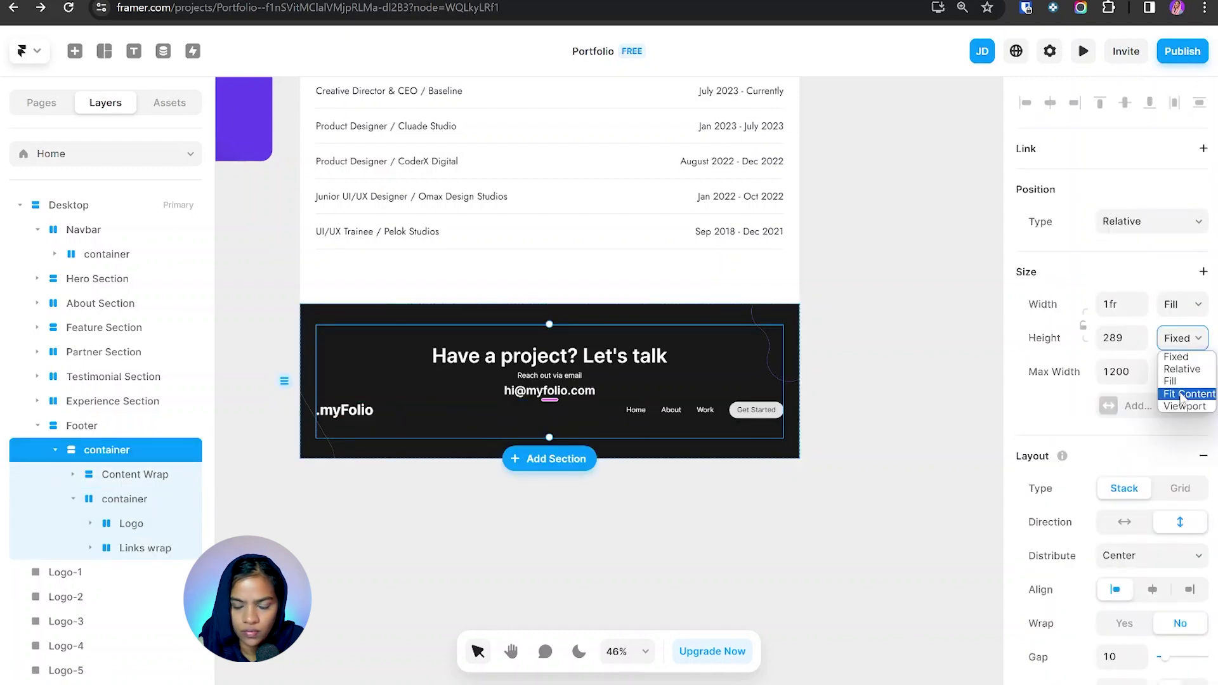
{"action": "left_click", "coordinate": [1180, 388]}
{"action": "key", "text": "Escape"}
{"action": "scroll", "coordinate": [1169, 381], "scroll_direction": "up", "scroll_amount": 2}
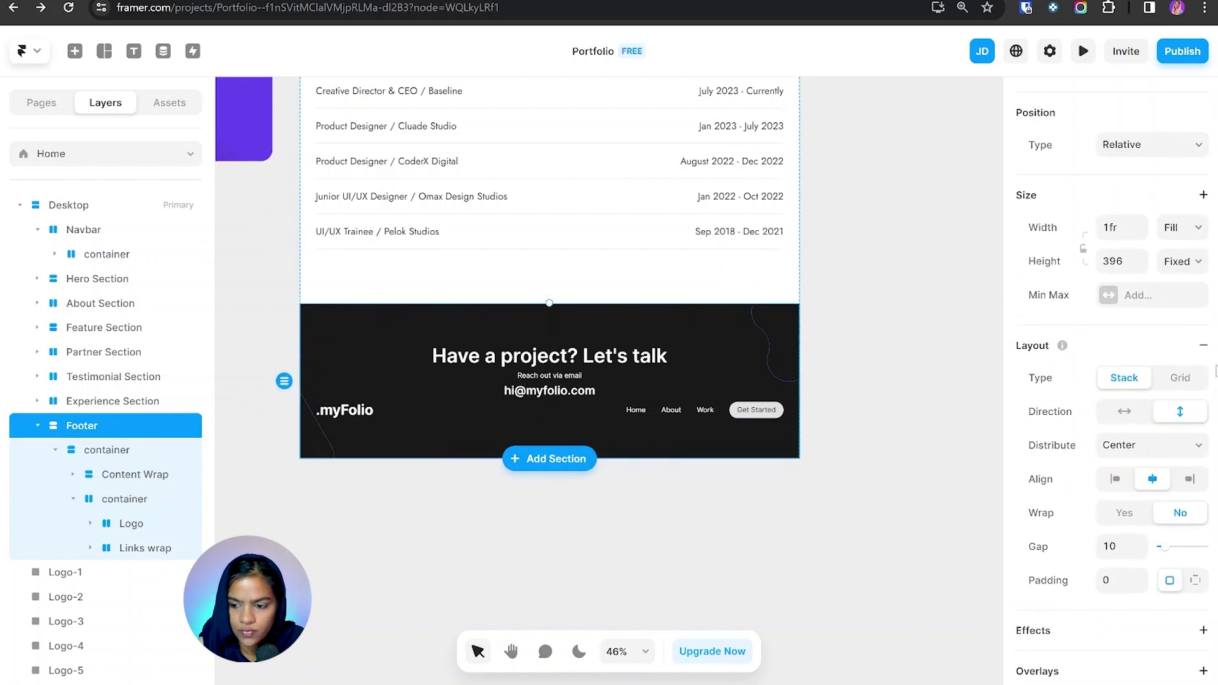
{"action": "left_click", "coordinate": [1182, 261]}
{"action": "left_click", "coordinate": [1190, 318]}
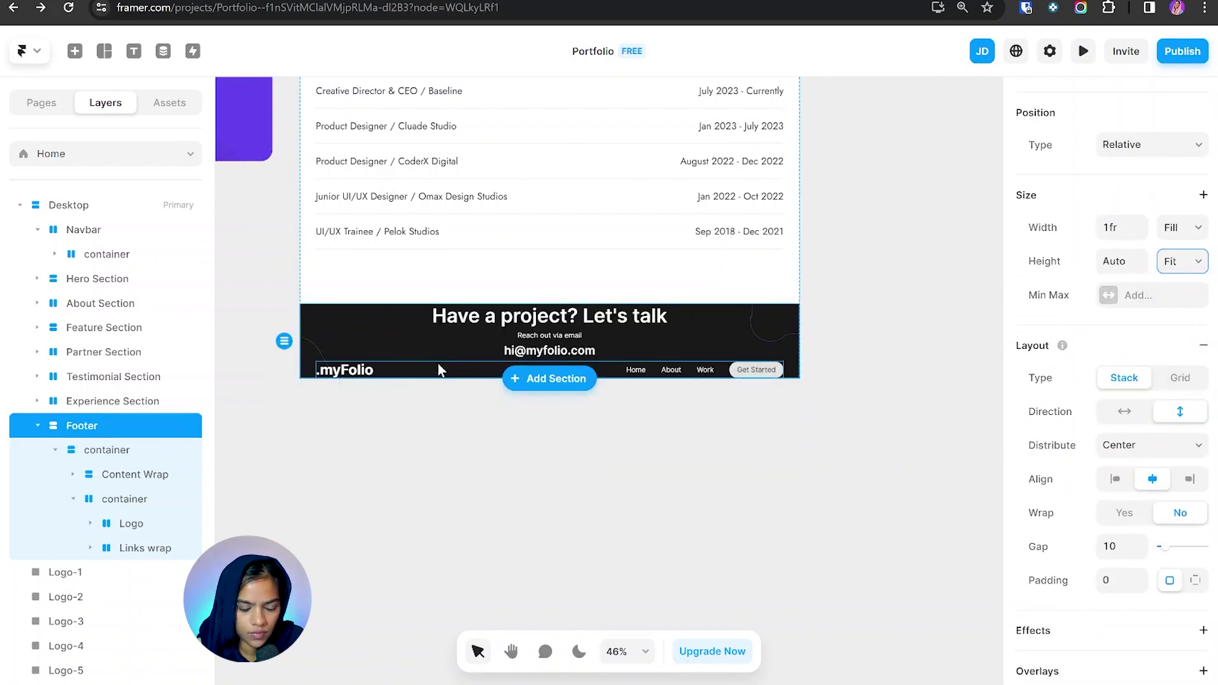
{"action": "scroll", "coordinate": [462, 388], "scroll_direction": "up", "scroll_amount": 3}
{"action": "scroll", "coordinate": [462, 388], "scroll_direction": "down", "scroll_amount": 2}
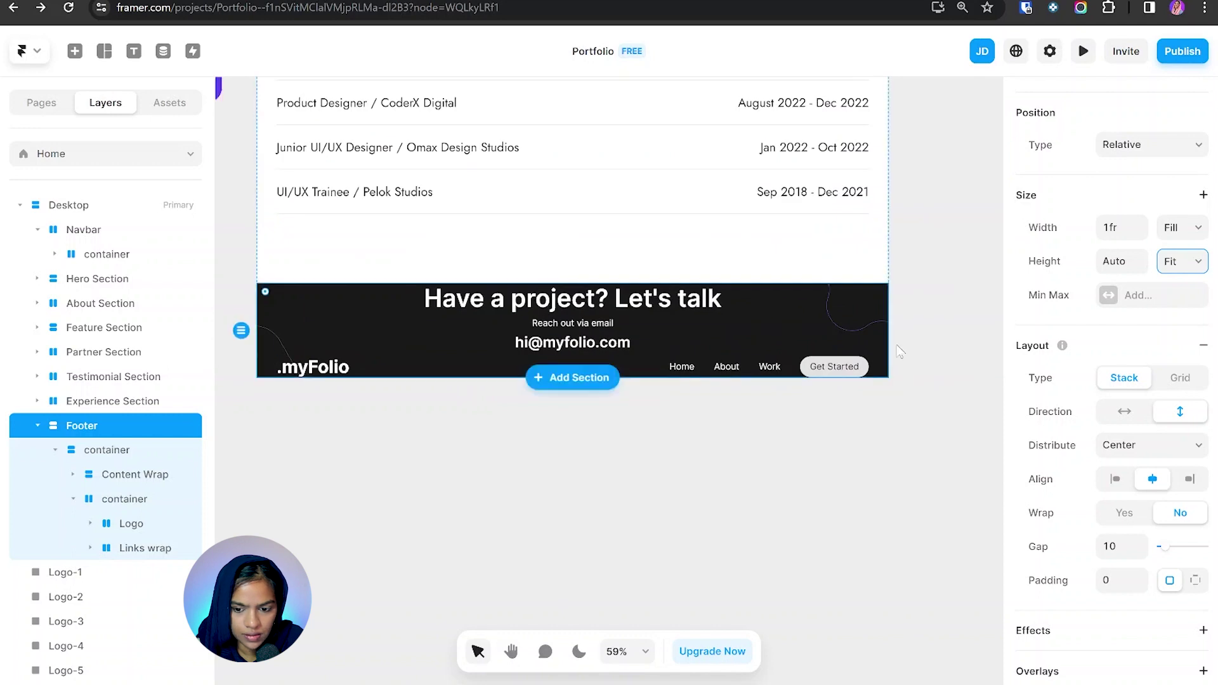
{"action": "left_click", "coordinate": [864, 370]}
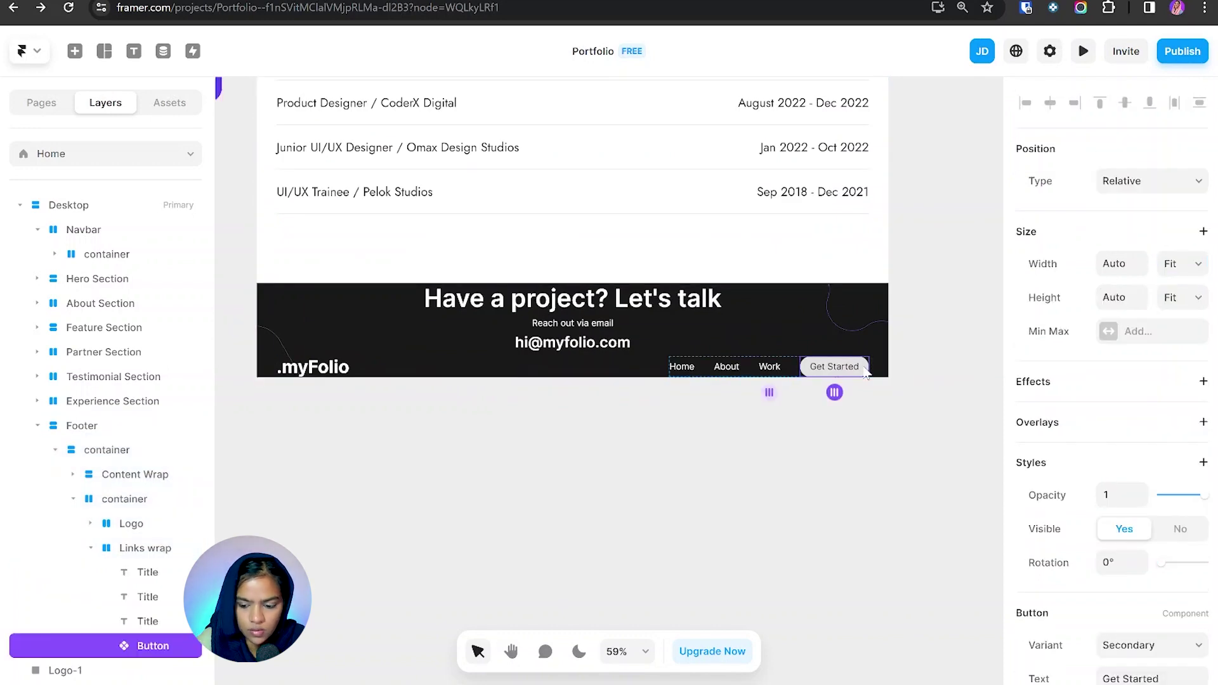
Step: Delete the Get Started button and enlarge the footer container's gap
{"action": "key", "text": "Delete"}
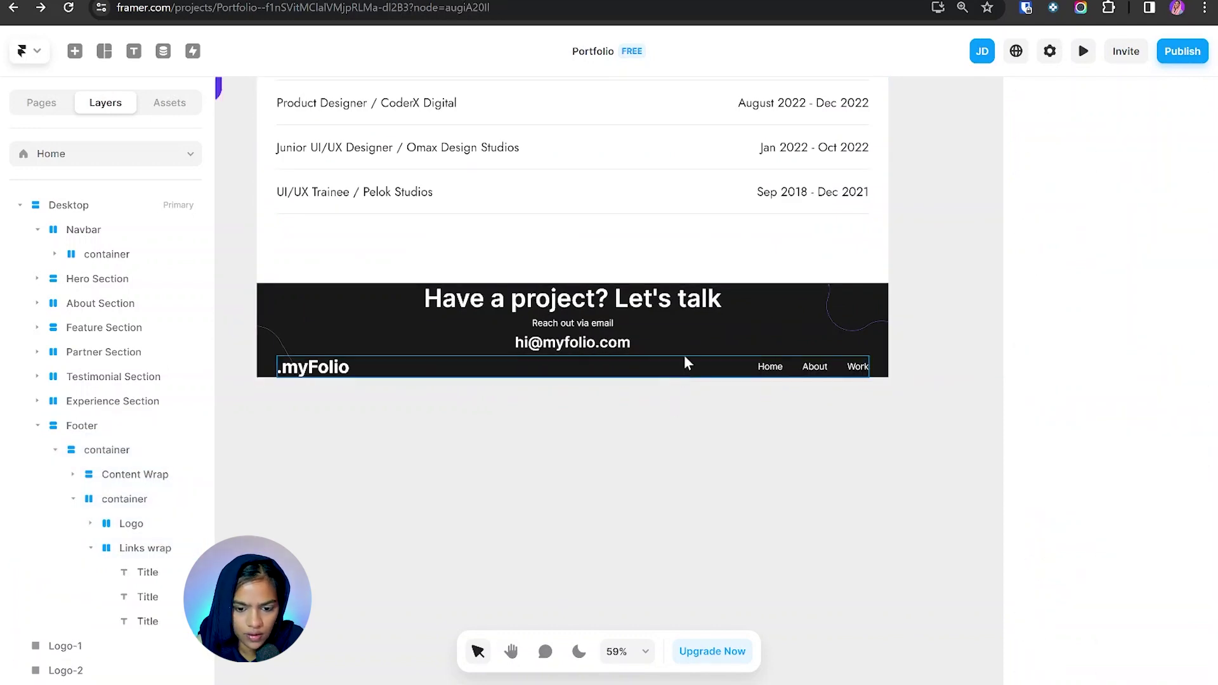
{"action": "left_click", "coordinate": [685, 355]}
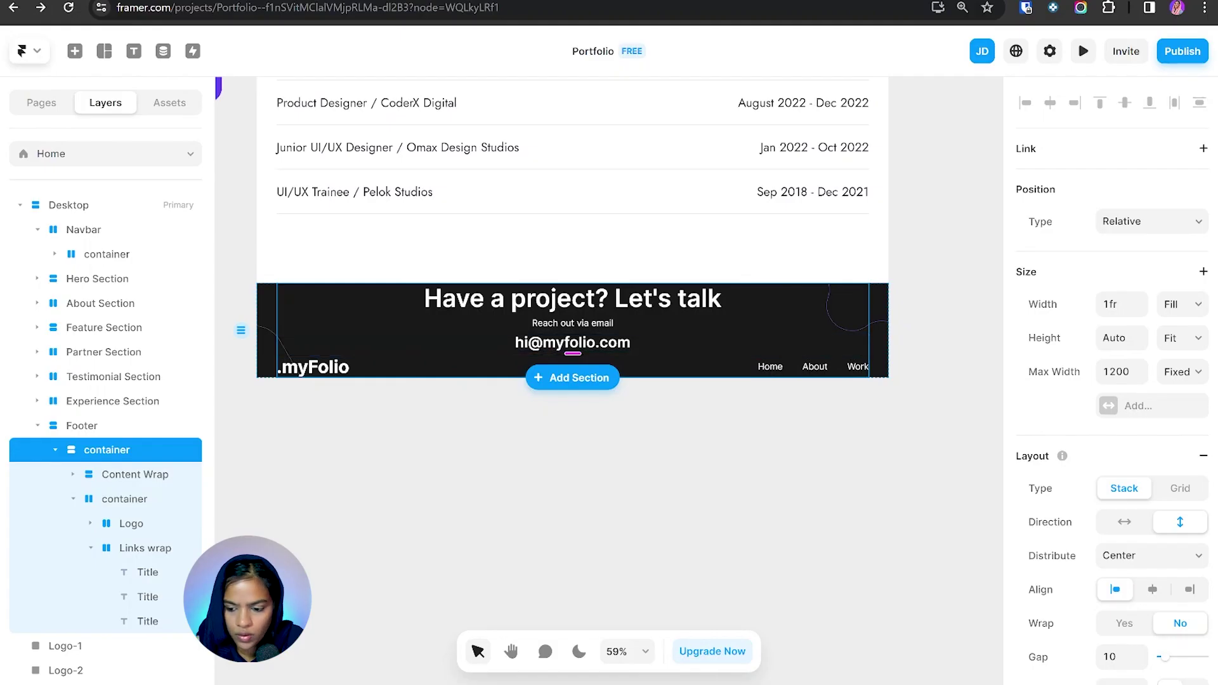
{"action": "scroll", "coordinate": [1147, 611], "scroll_direction": "down", "scroll_amount": 2}
{"action": "left_click", "coordinate": [1138, 503]}
{"action": "type", "text": "80"}
{"action": "key", "text": "Return"}
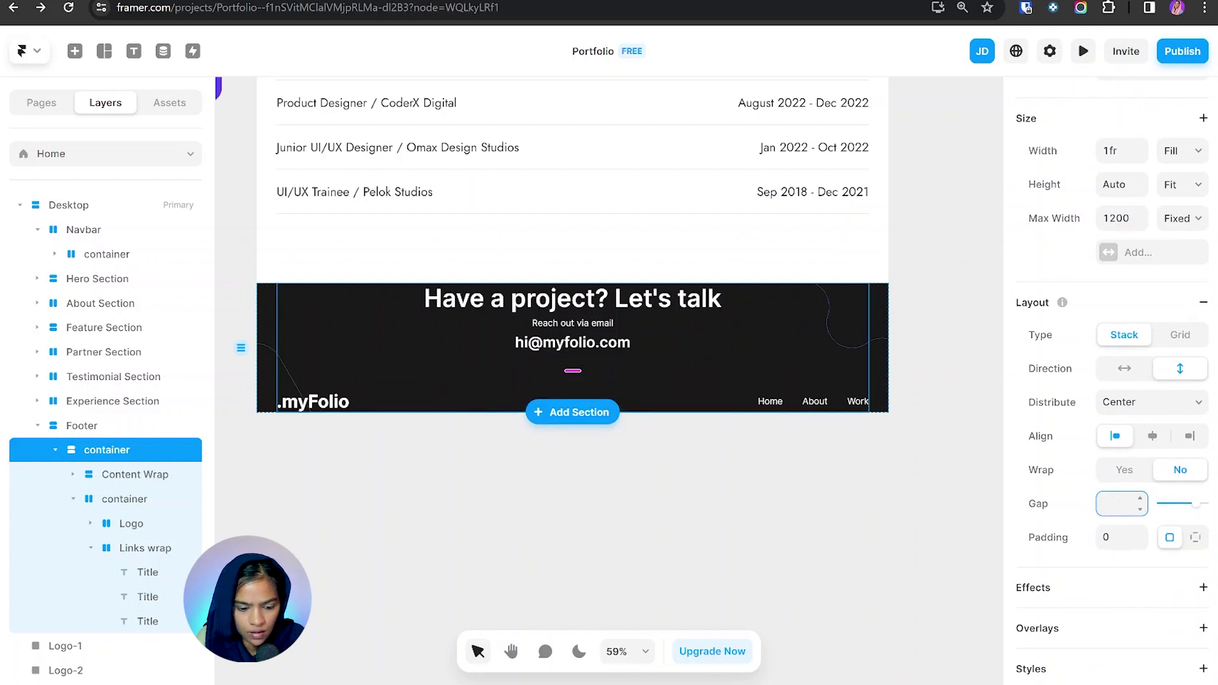
{"action": "type", "text": "0"}
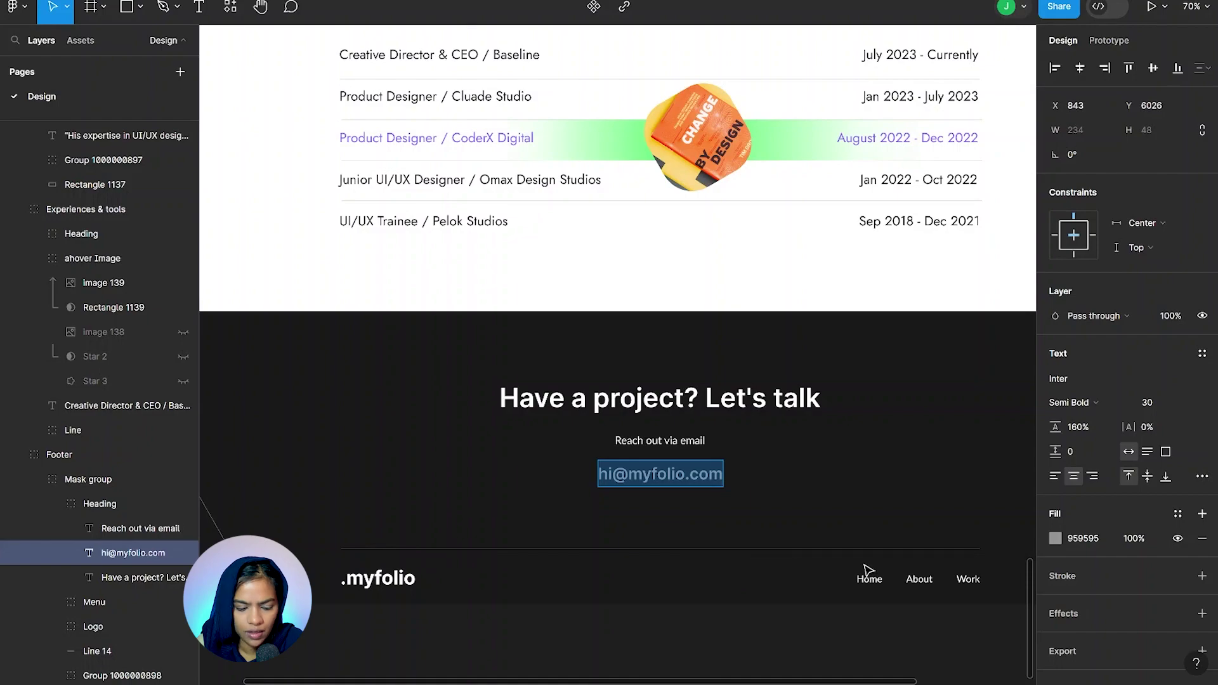
{"action": "key", "text": "alt+Tab"}
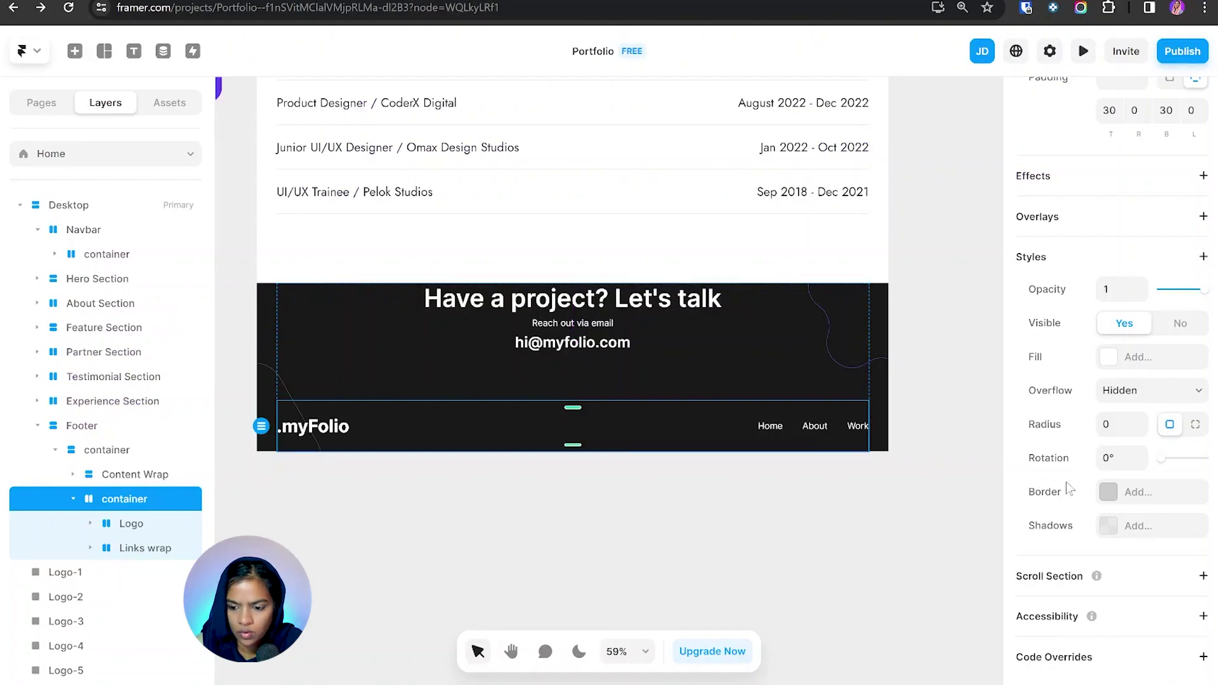
Step: Give the logo-and-nav row a top-only border (T1, R0, B0, L0) in #222222
{"action": "left_click", "coordinate": [1108, 492]}
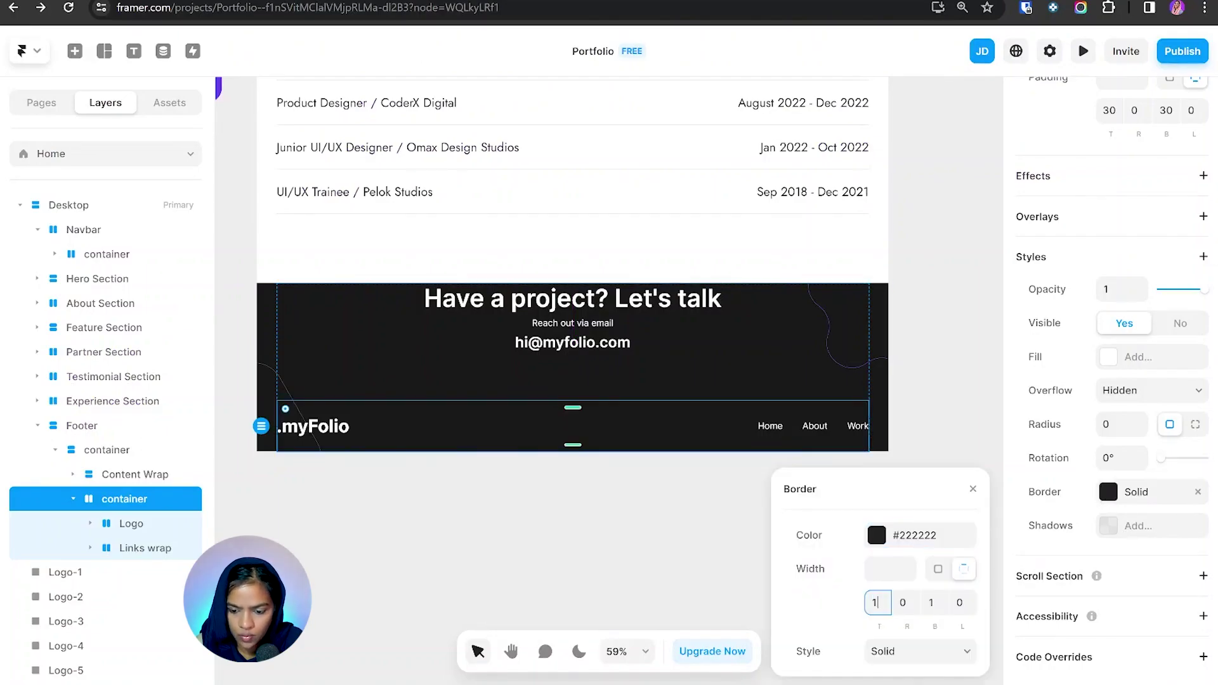
{"action": "key", "text": "Tab"}
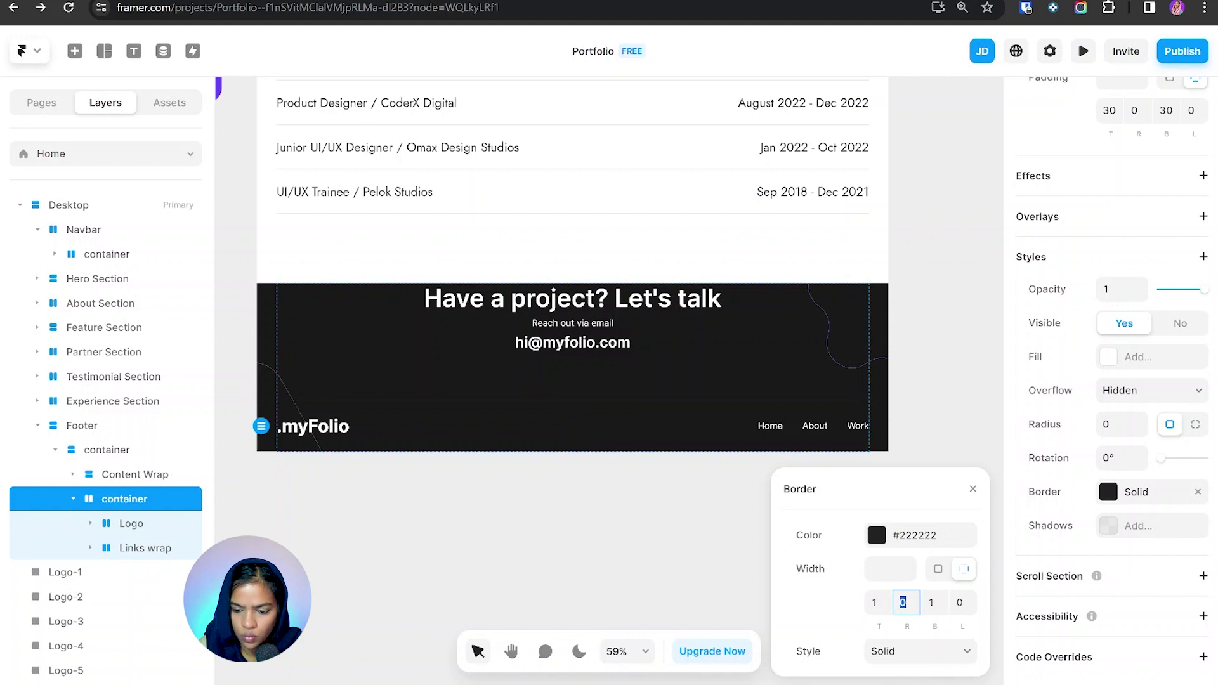
{"action": "key", "text": "Tab"}
{"action": "type", "text": "0"}
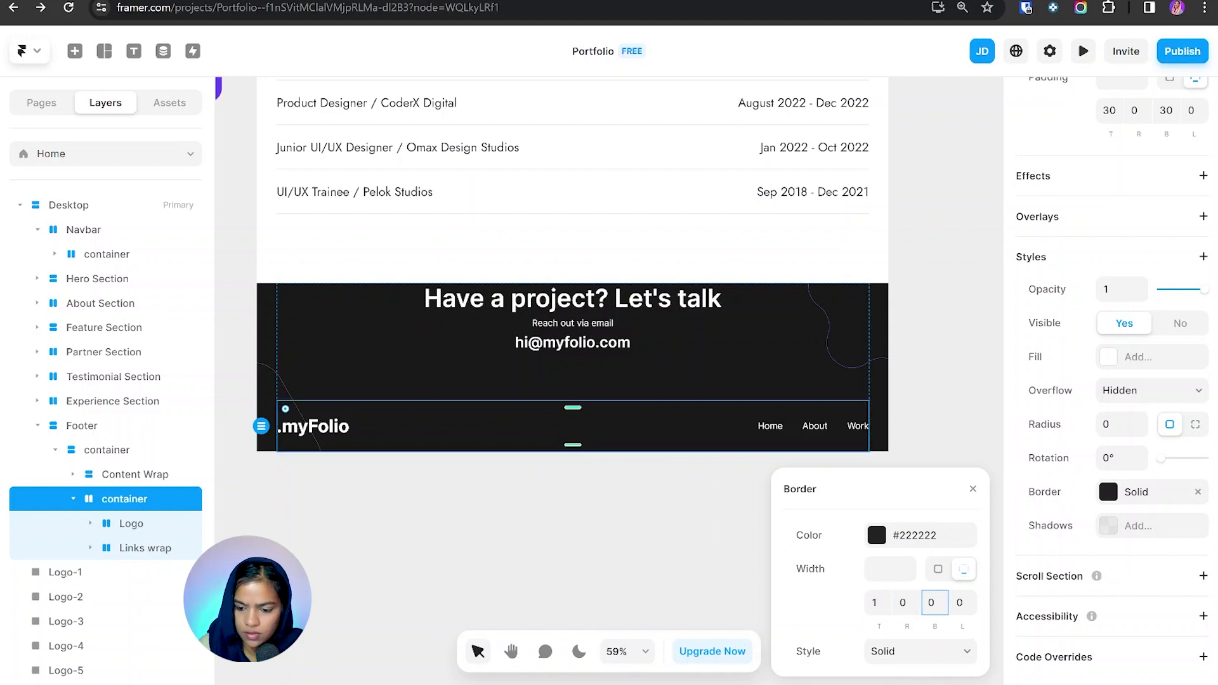
{"action": "left_click", "coordinate": [876, 535]}
{"action": "key", "text": "Escape"}
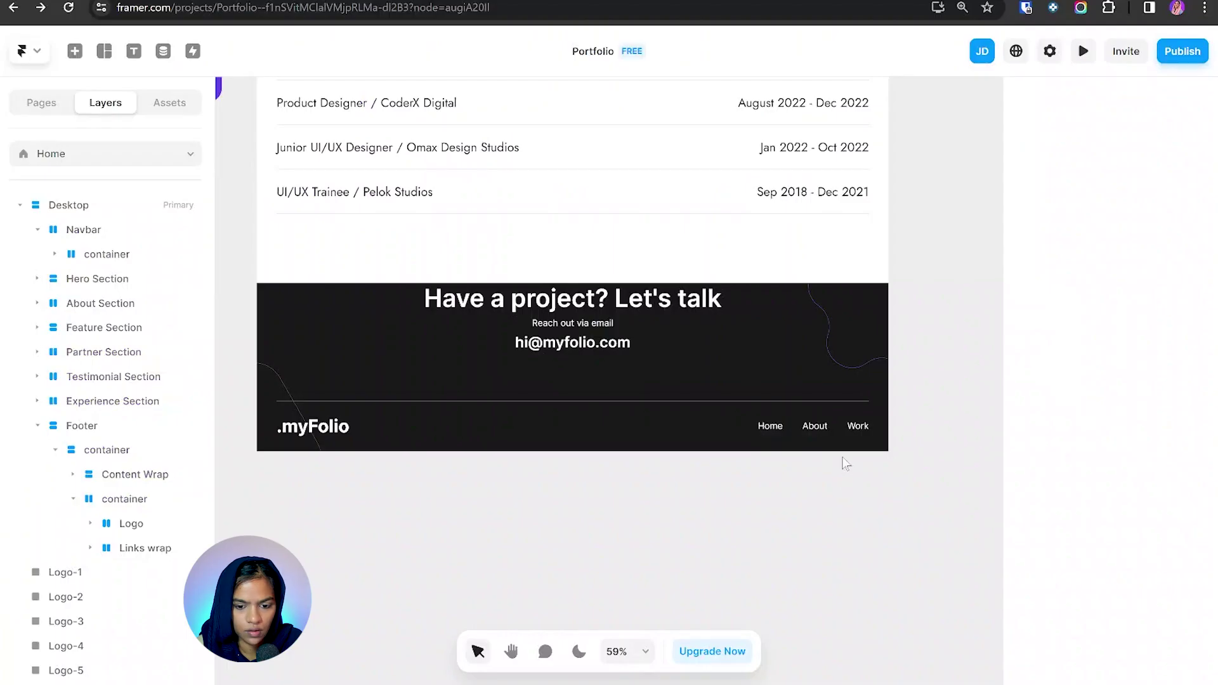
Step: Set the Footer's per-side top padding to 140
{"action": "left_click", "coordinate": [80, 426]}
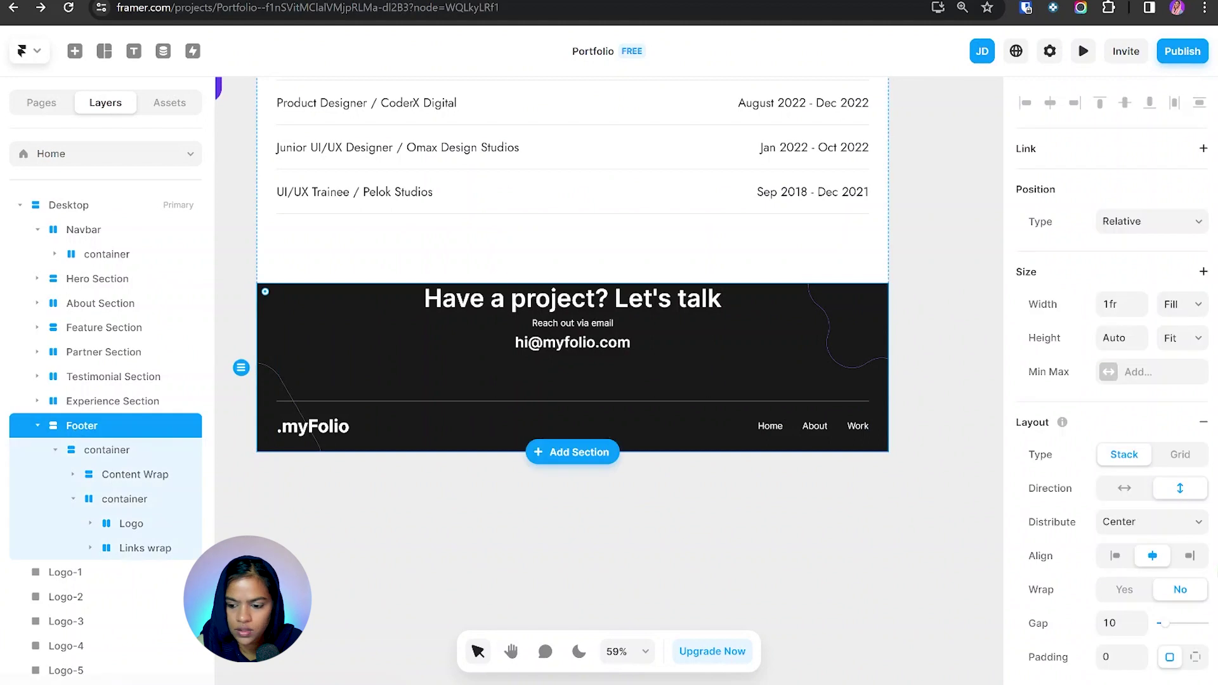
{"action": "left_click", "coordinate": [1196, 656]}
{"action": "scroll", "coordinate": [1142, 532], "scroll_direction": "down", "scroll_amount": 3}
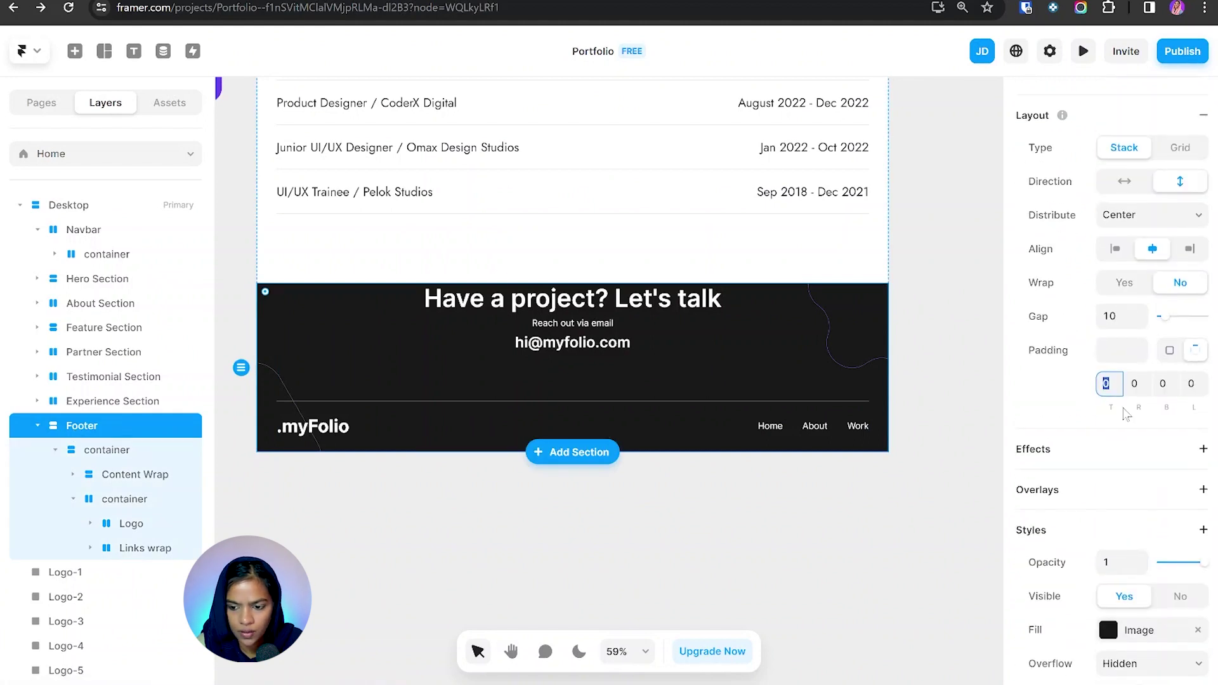
{"action": "type", "text": "140"}
{"action": "key", "text": "Return"}
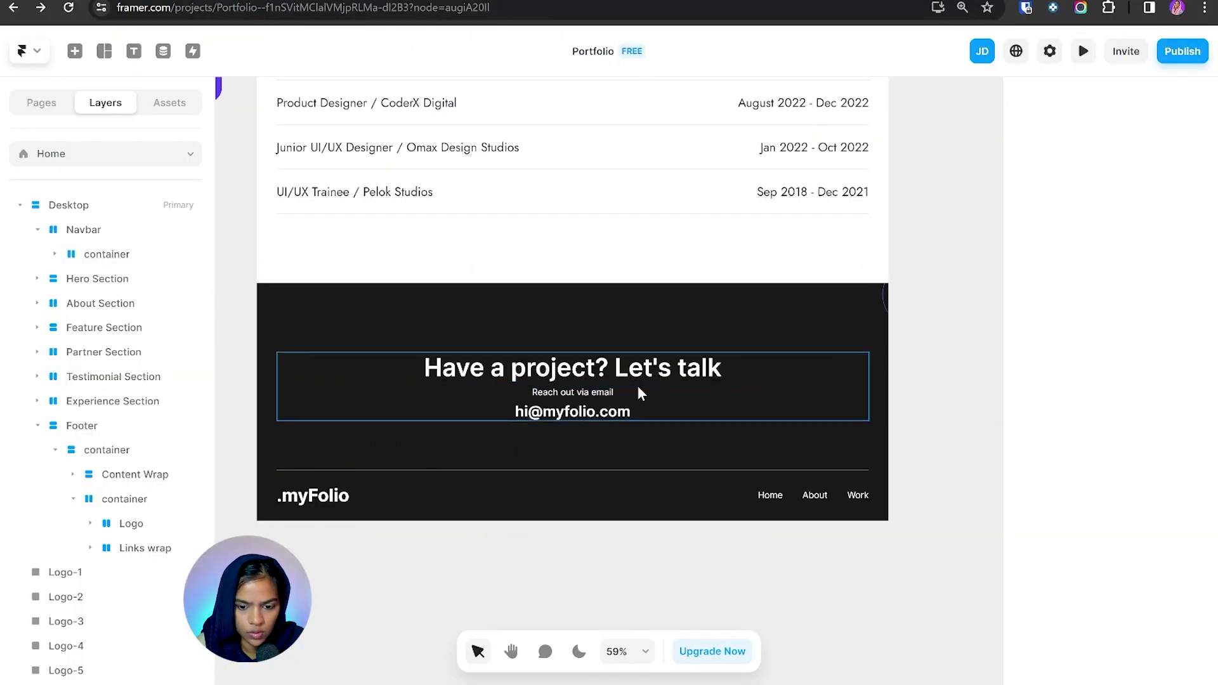
Step: Raise the Content Wrap stack's layout gap from 10 to 30
{"action": "left_click", "coordinate": [637, 386]}
{"action": "scroll", "coordinate": [1164, 649], "scroll_direction": "down", "scroll_amount": 1}
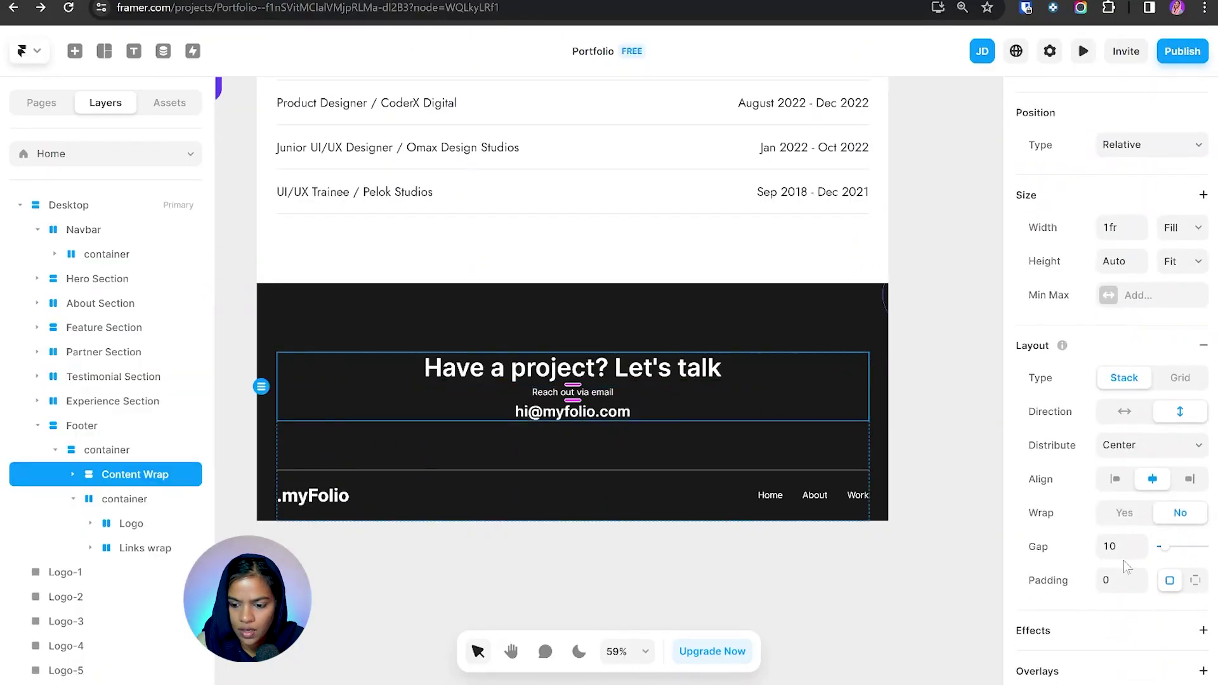
{"action": "left_click", "coordinate": [1113, 546]}
{"action": "type", "text": "2"}
{"action": "key", "text": "Return"}
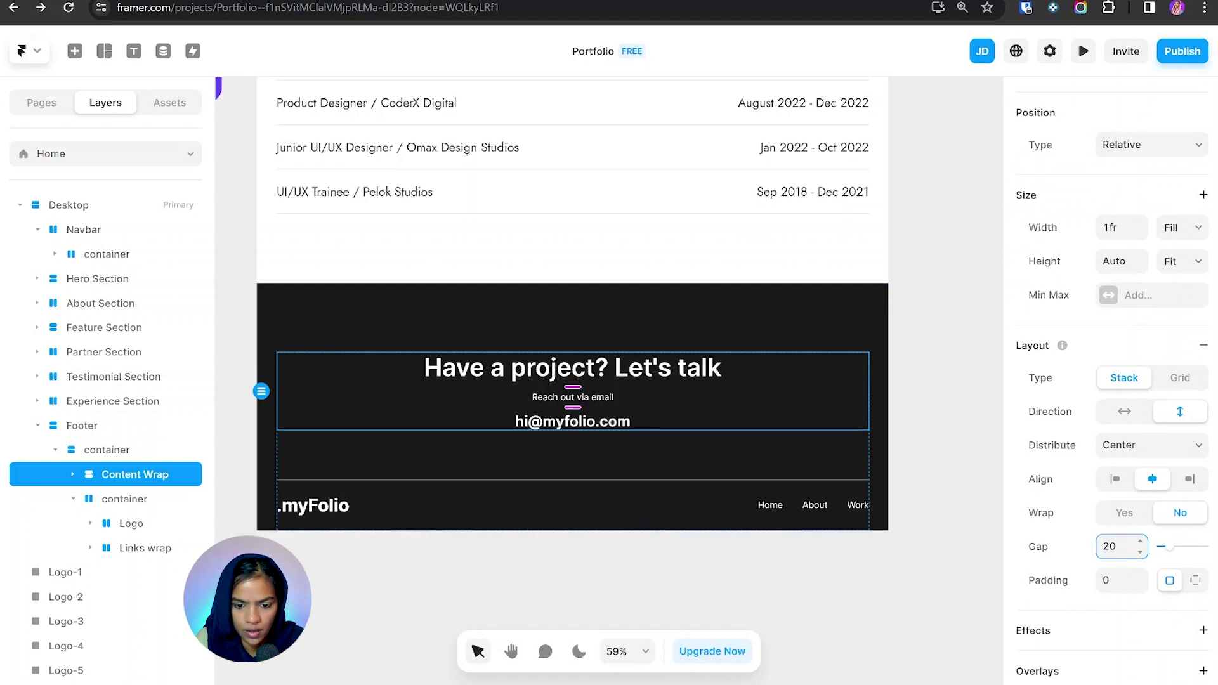
{"action": "type", "text": "30"}
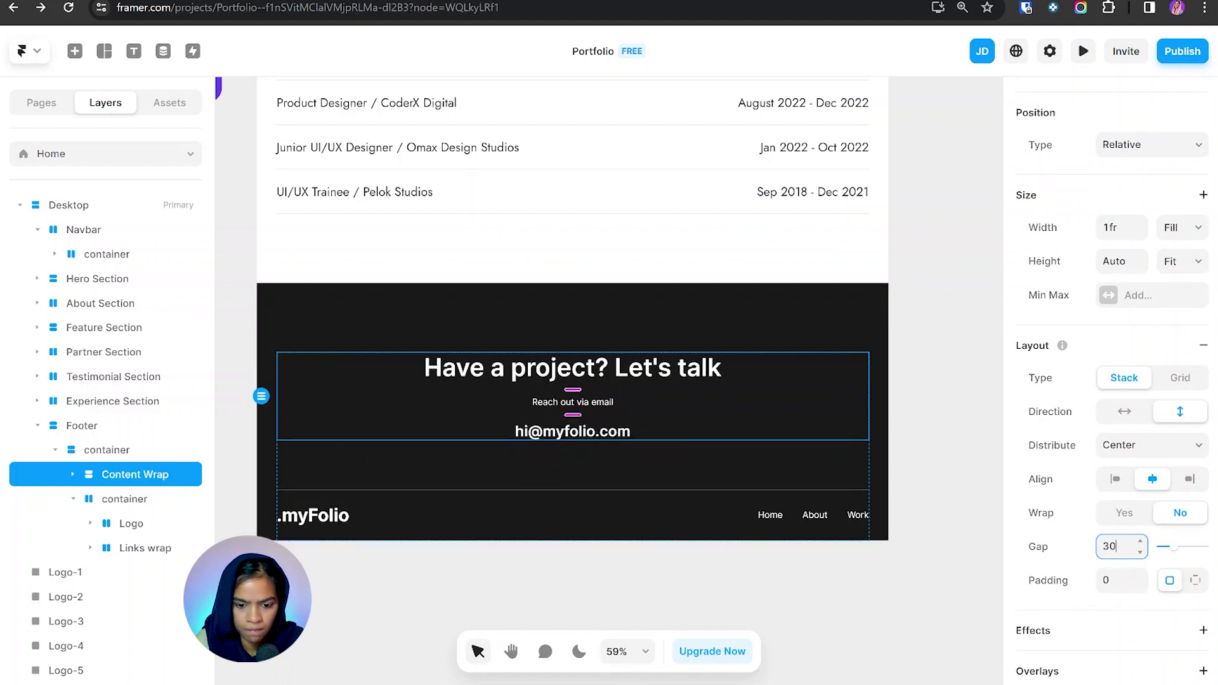